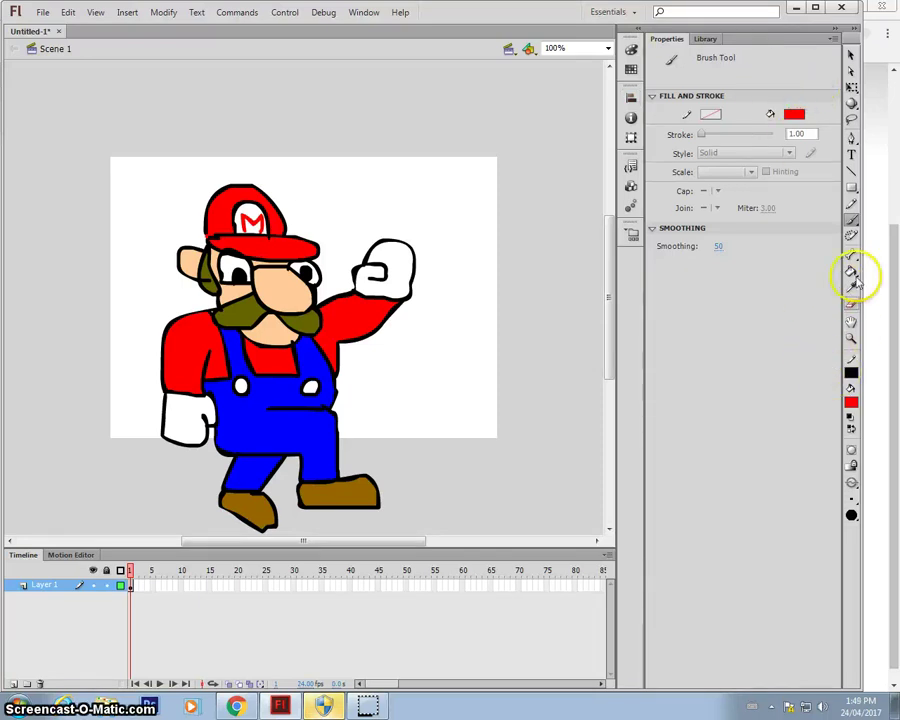
# - Fill Mario's overalls with blue and his back leg with dark blue (#000099) using the Paint Bucket
pyautogui.click(851, 270)
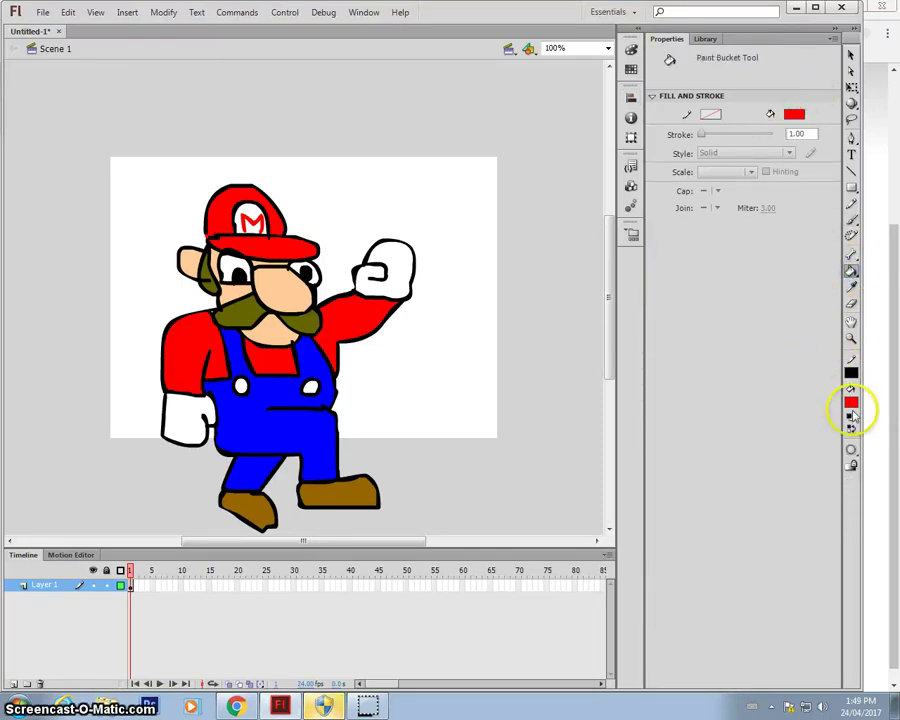
pyautogui.click(853, 404)
pyautogui.click(290, 384)
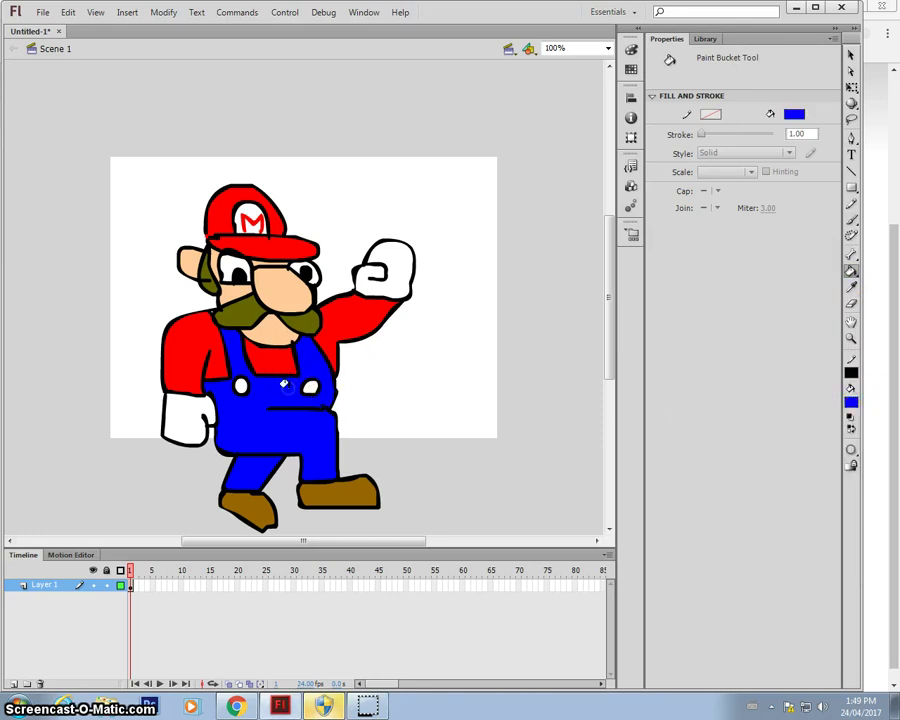
pyautogui.click(853, 404)
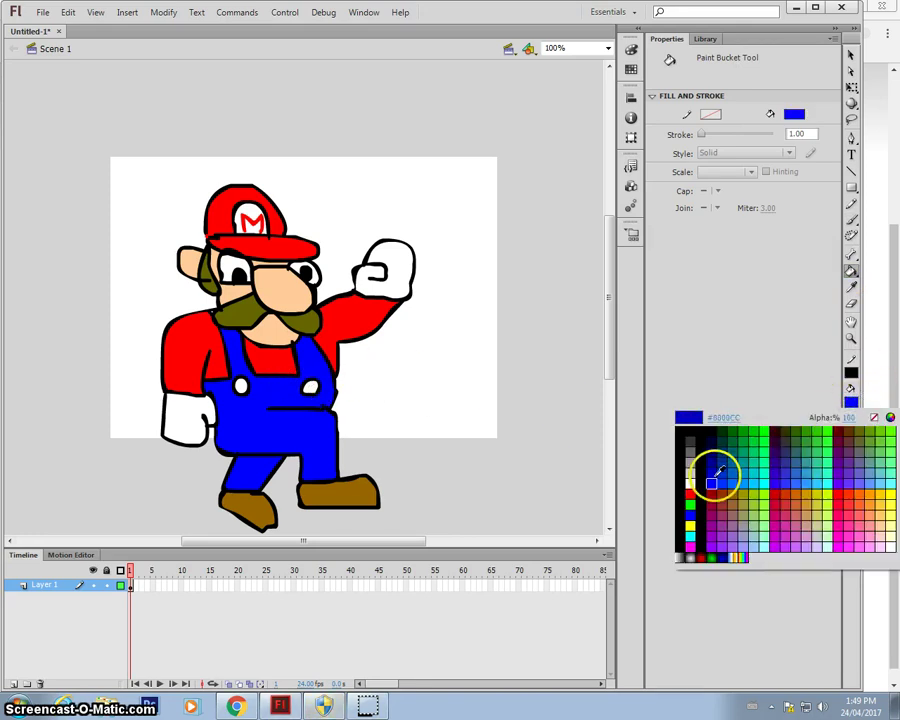
pyautogui.click(715, 462)
pyautogui.click(272, 462)
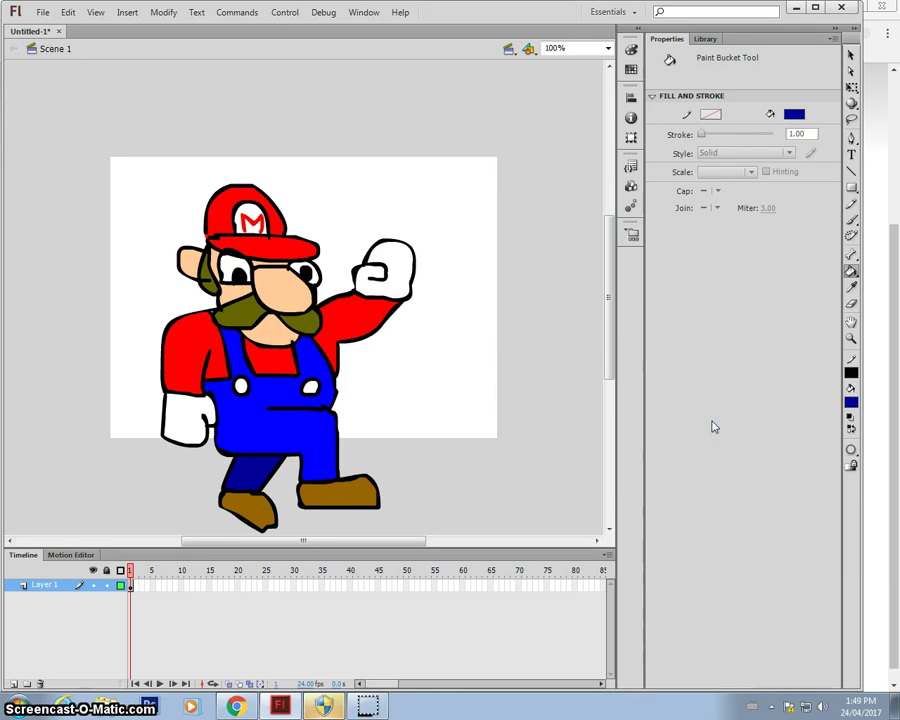
# - Fill Mario's nose with light pink (#FFCCCC) using the Paint Bucket
pyautogui.press('v')
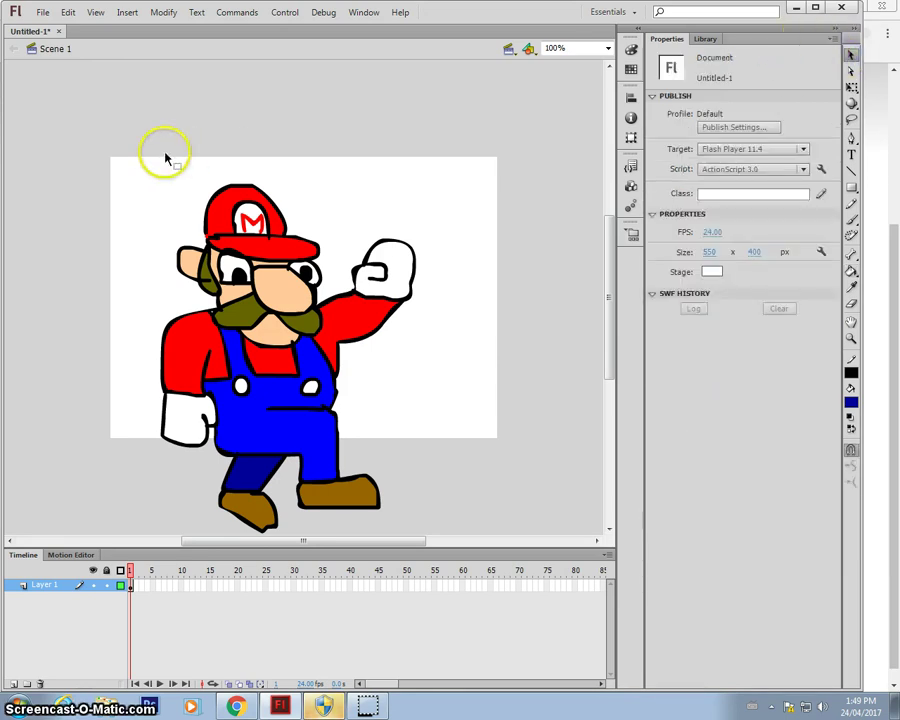
pyautogui.click(853, 399)
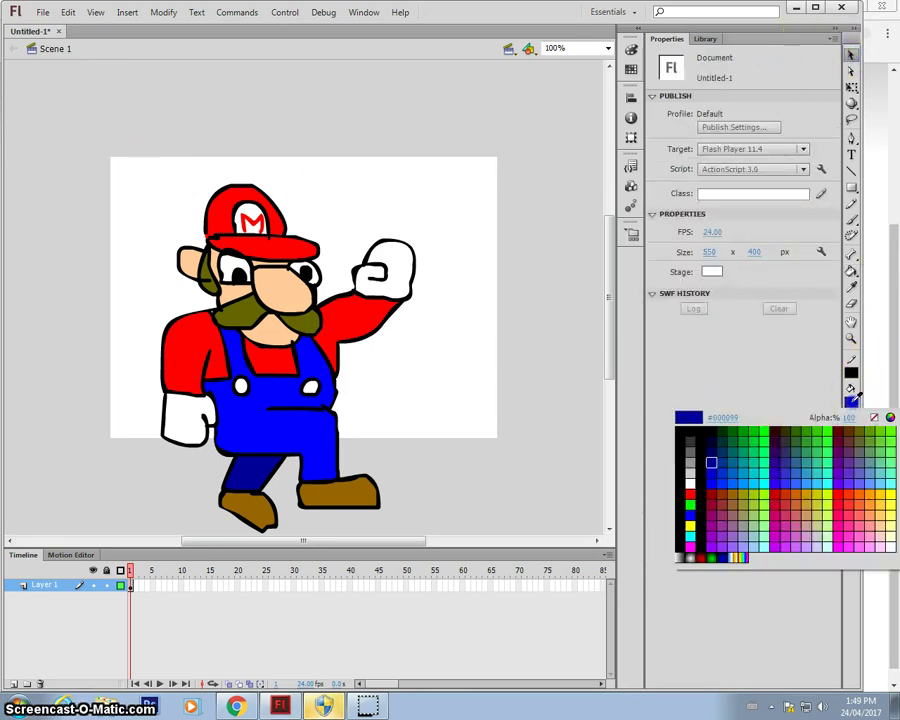
pyautogui.click(884, 528)
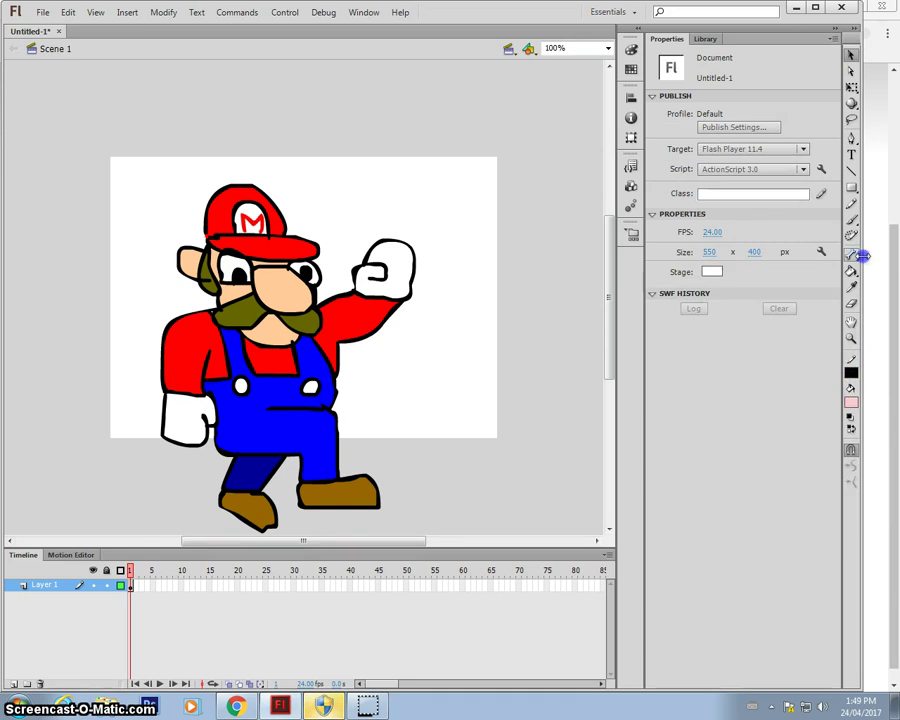
pyautogui.press('k')
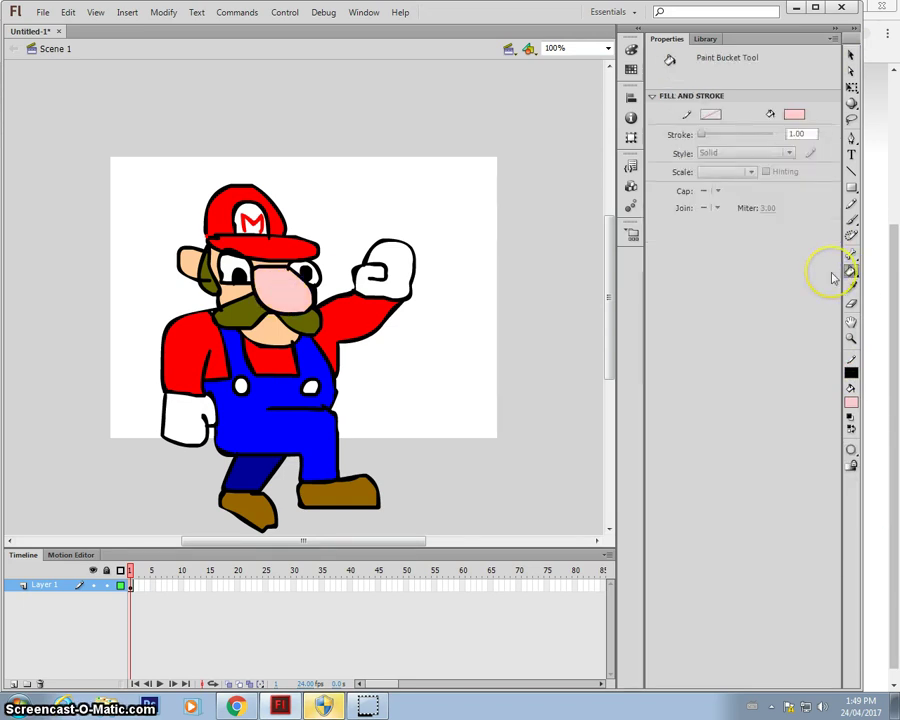
# - Select the entire Mario drawing and convert it to a graphic symbol named mario
pyautogui.click(851, 55)
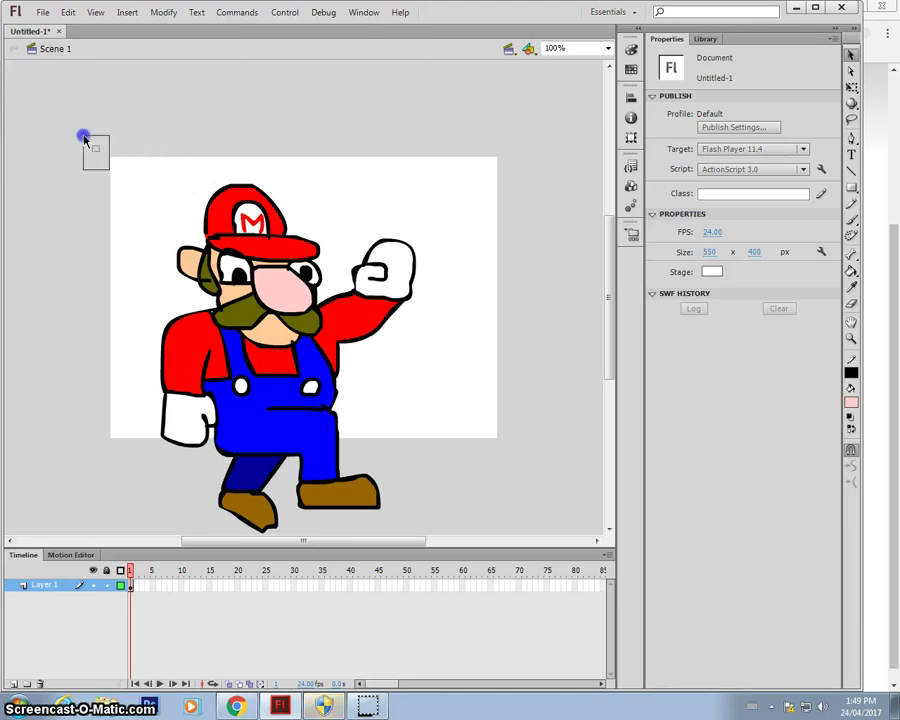
pyautogui.moveTo(84, 137)
pyautogui.mouseDown()
pyautogui.moveTo(257, 297)
pyautogui.moveTo(437, 521)
pyautogui.moveTo(452, 524)
pyautogui.mouseUp()
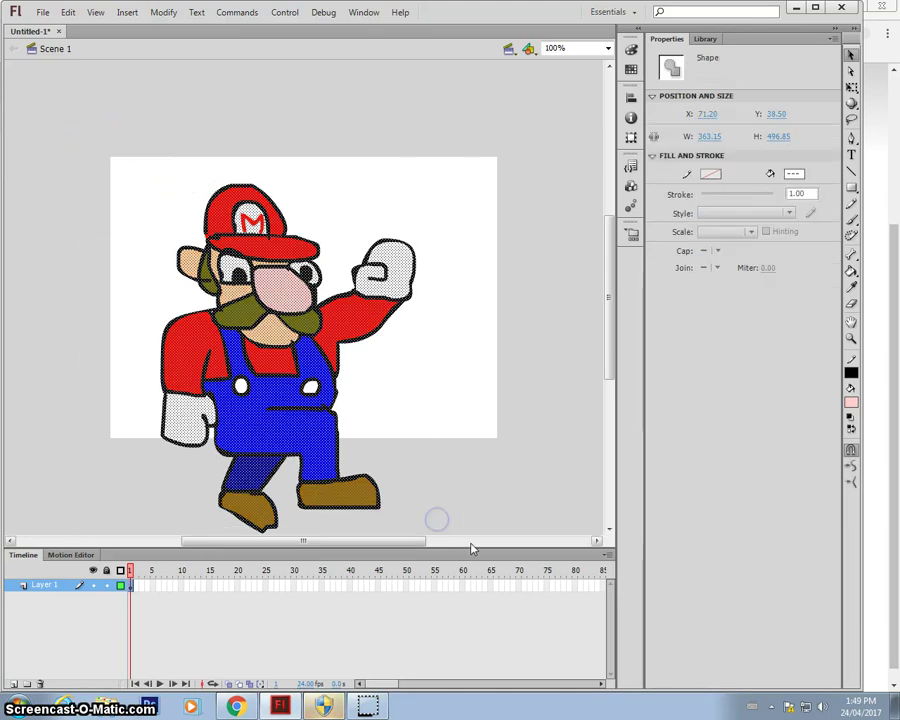
pyautogui.click(851, 58)
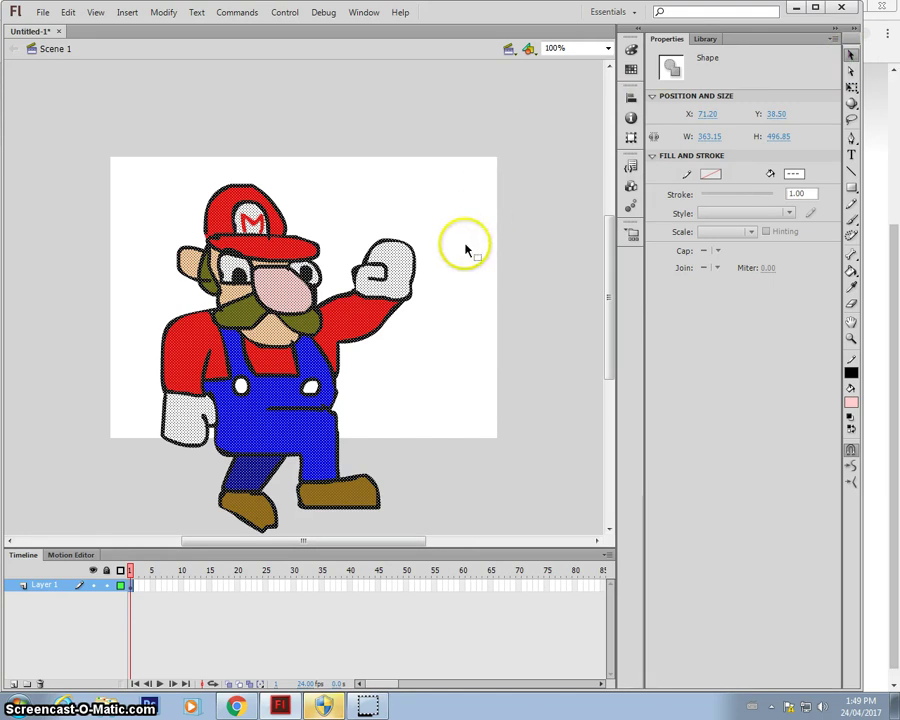
pyautogui.press('F8')
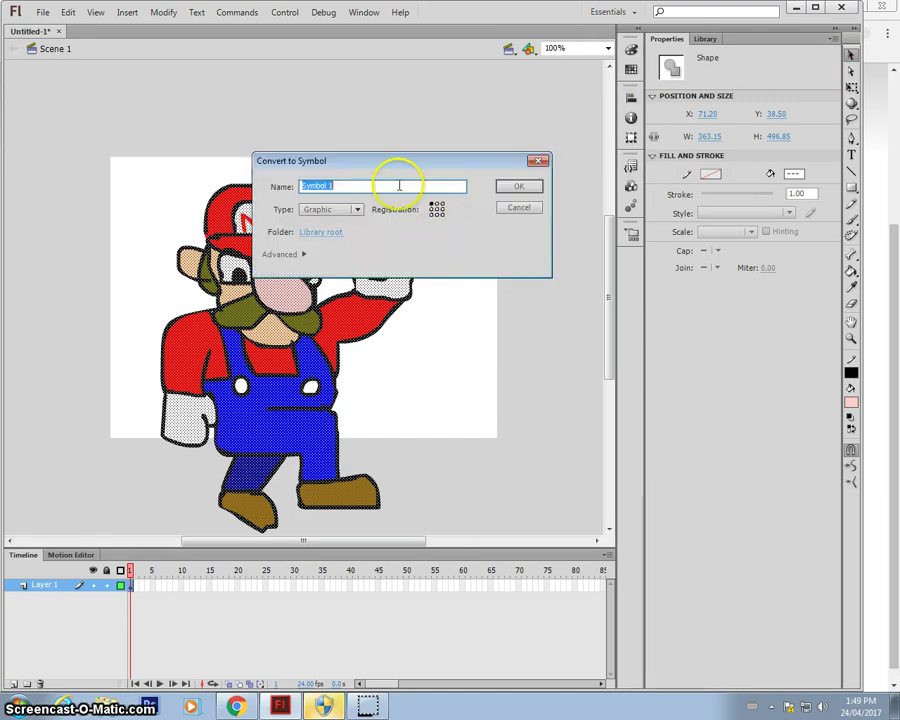
pyautogui.moveTo(392, 163); pyautogui.dragTo(482, 90)
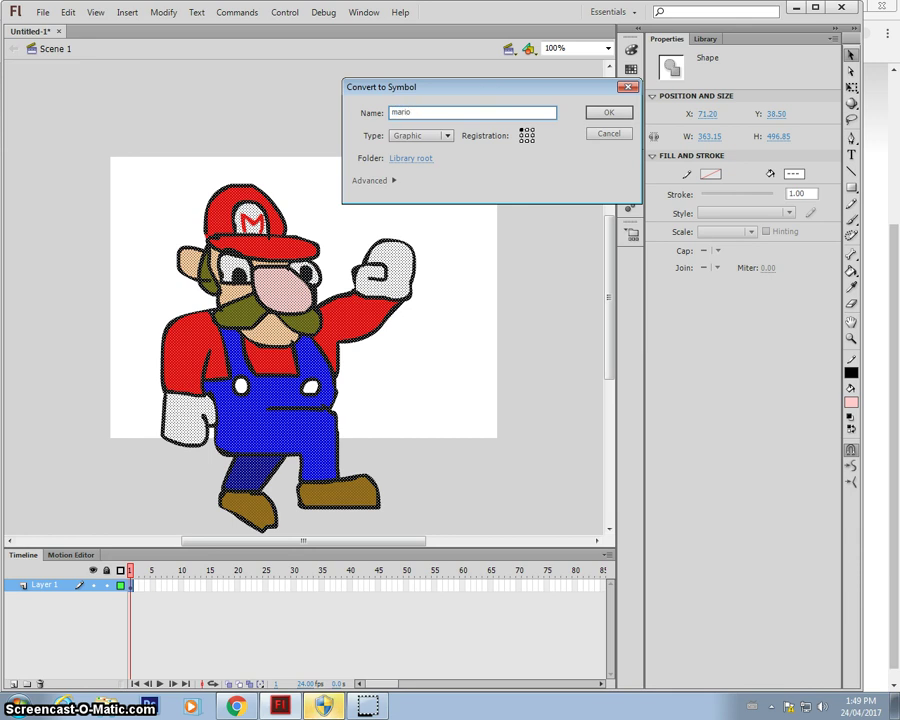
pyautogui.press('Return')
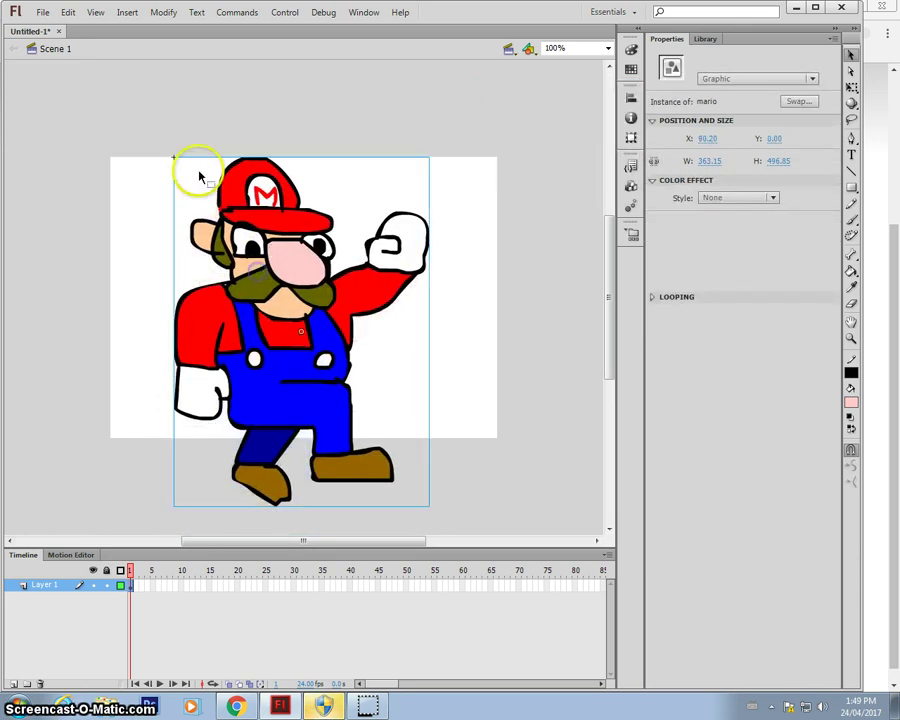
# - Check the mario symbol in the library and shift its instance around on the stage
pyautogui.click(705, 38)
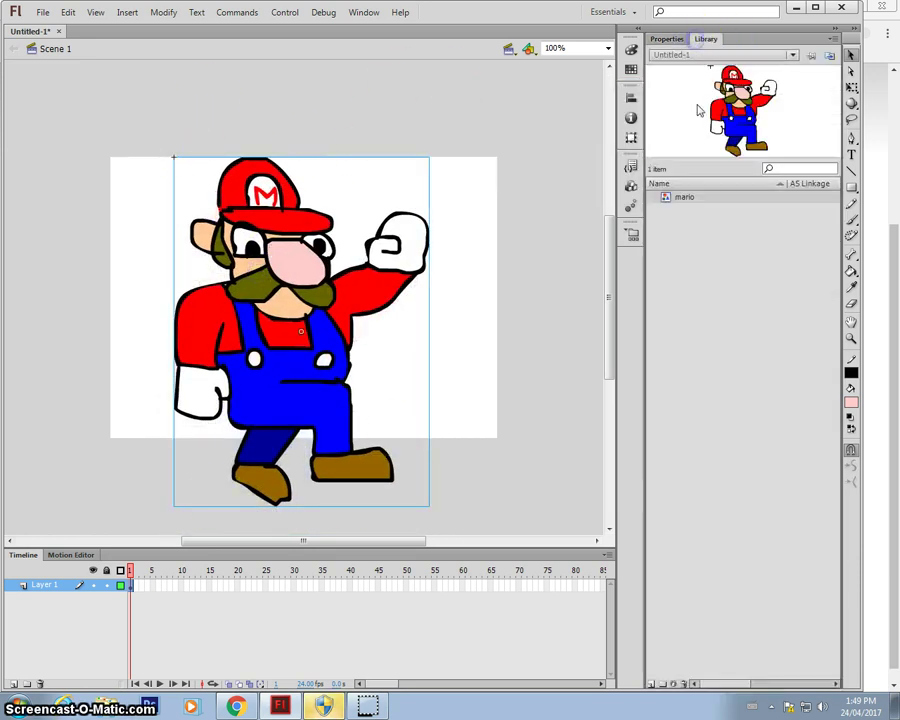
pyautogui.click(666, 38)
pyautogui.moveTo(246, 387)
pyautogui.mouseDown()
pyautogui.moveTo(321, 372)
pyautogui.moveTo(193, 340)
pyautogui.moveTo(251, 363)
pyautogui.mouseUp()
# - Test the movie to preview Mario on the stage, and close the preview
pyautogui.hotkey('ctrl', 'Return')
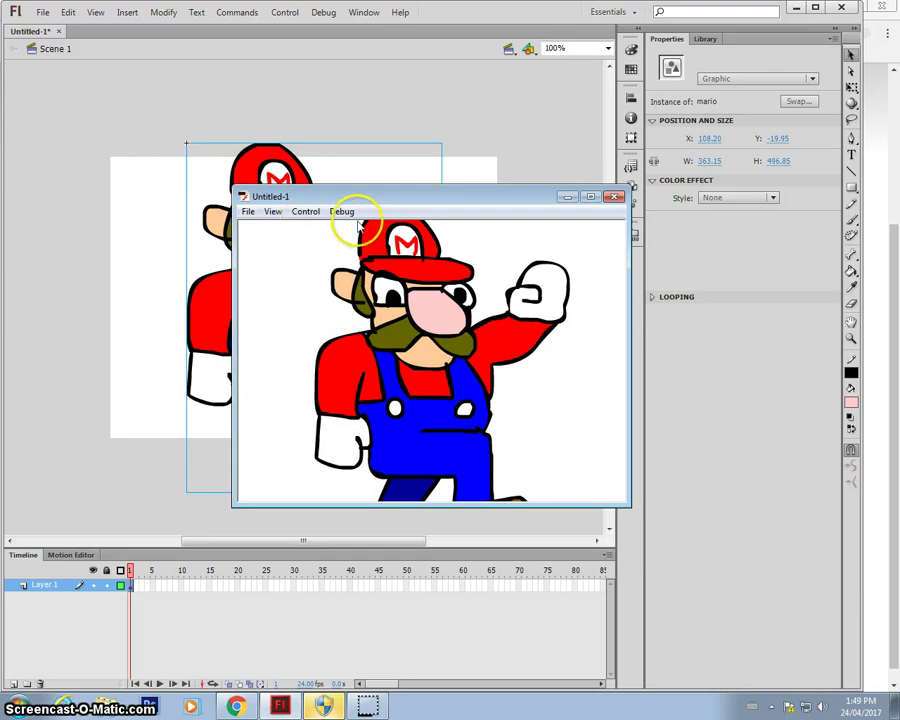
pyautogui.moveTo(399, 205); pyautogui.dragTo(318, 138)
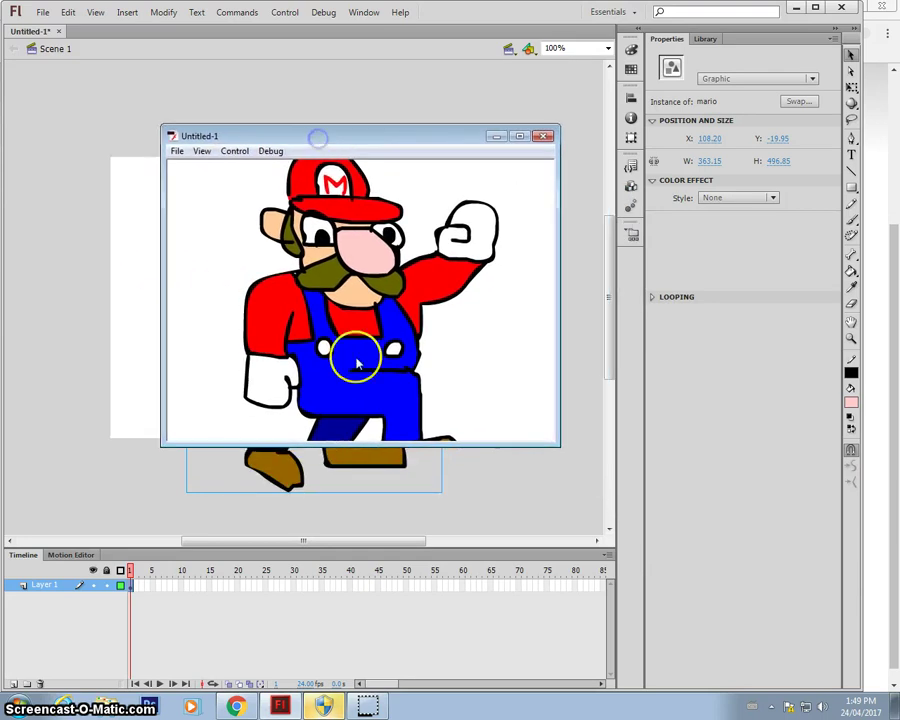
pyautogui.click(543, 136)
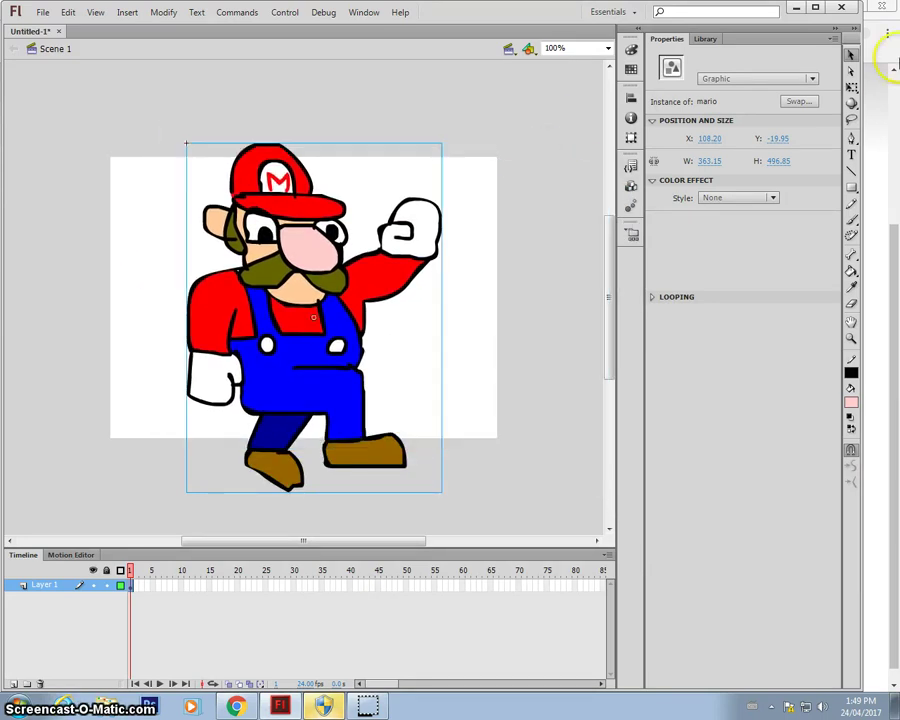
# - Scale Mario down to about 97 by 133 px with Free Transform and place him just off the stage's left side
pyautogui.click(851, 88)
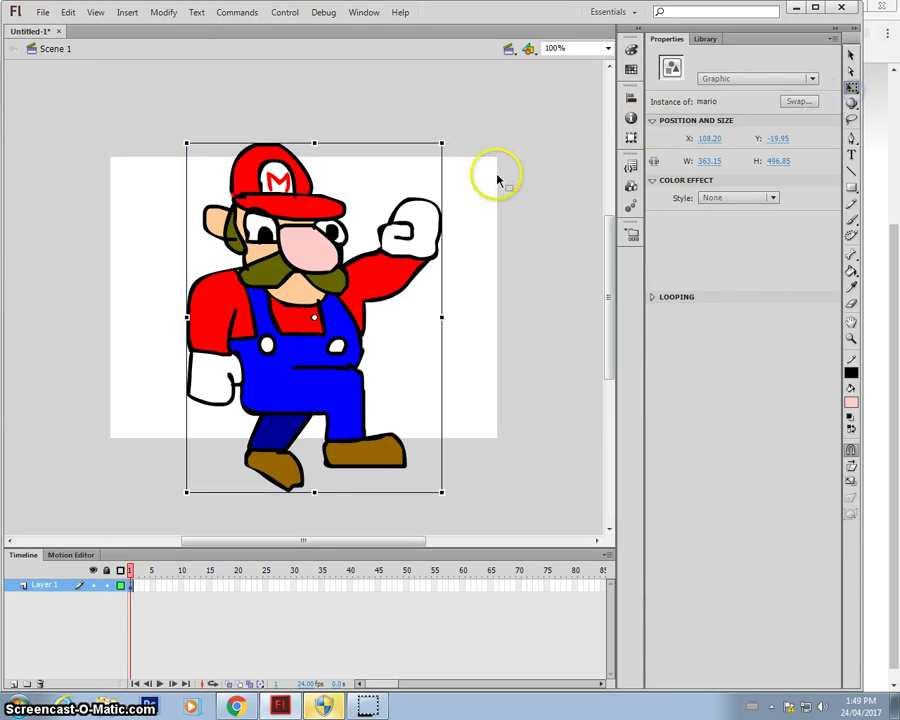
pyautogui.moveTo(444, 144); pyautogui.dragTo(352, 232)
pyautogui.moveTo(336, 301); pyautogui.dragTo(157, 326)
pyautogui.click(858, 104)
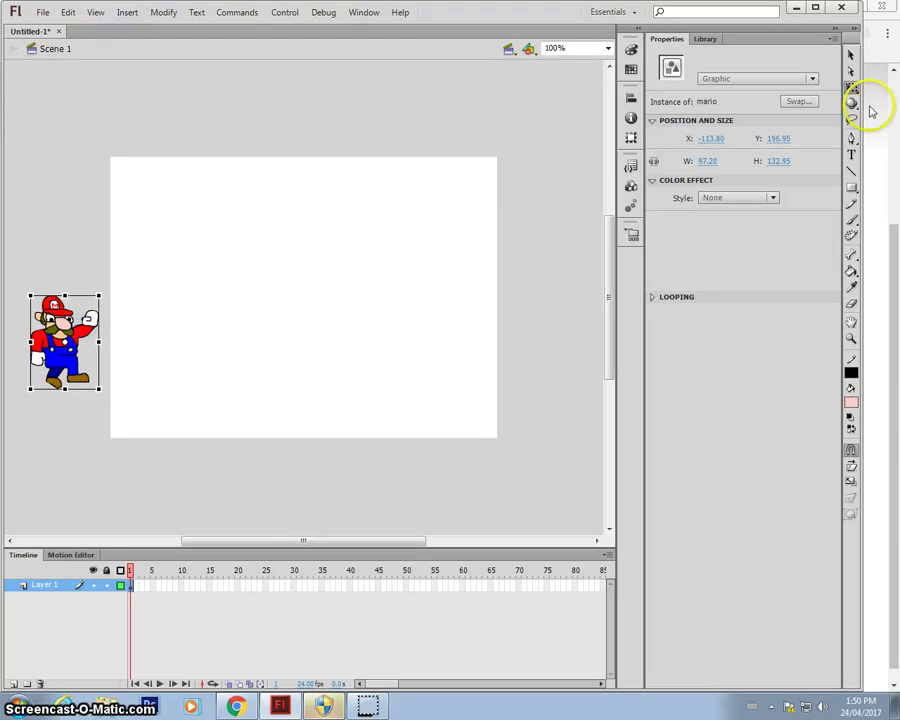
pyautogui.click(325, 390)
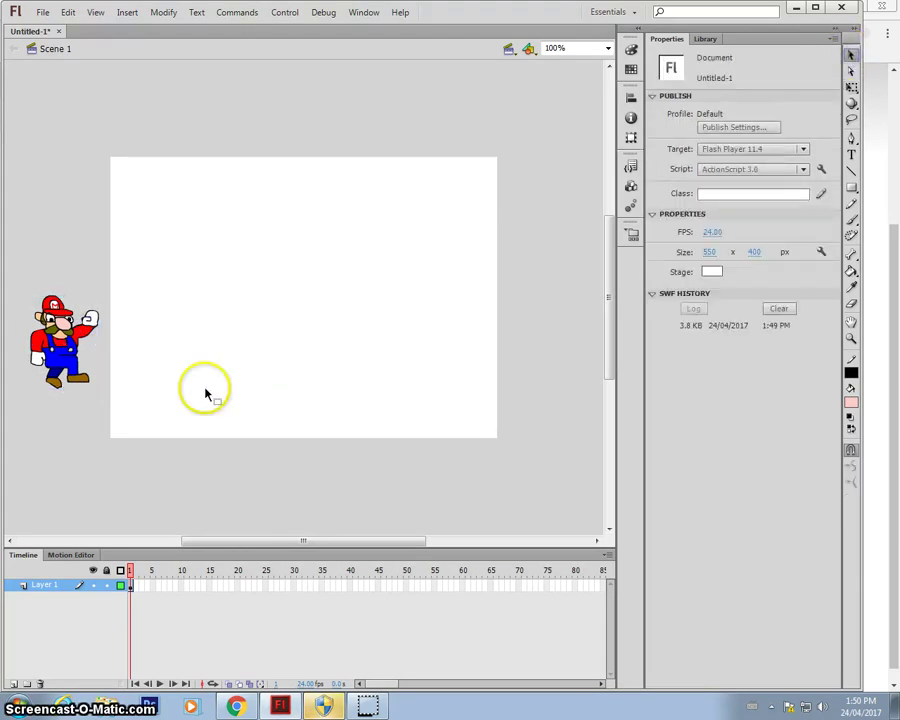
# - On a new layer, draw a goomba outline with the Brush in black: a domed head, two wide feet and slanted eyes with pupils
pyautogui.click(14, 684)
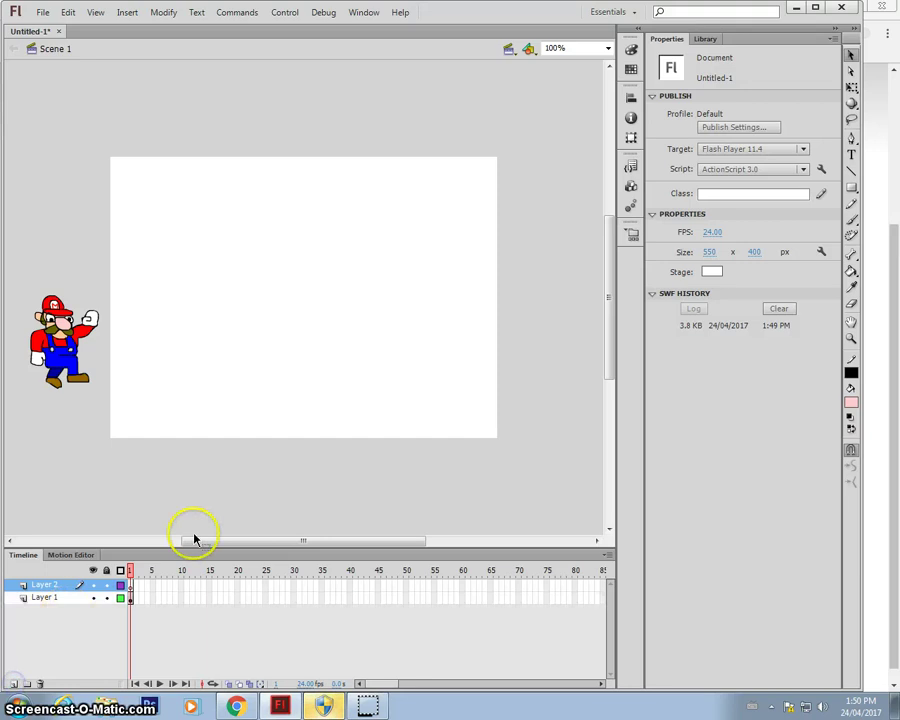
pyautogui.click(851, 219)
pyautogui.moveTo(208, 246); pyautogui.dragTo(191, 303)
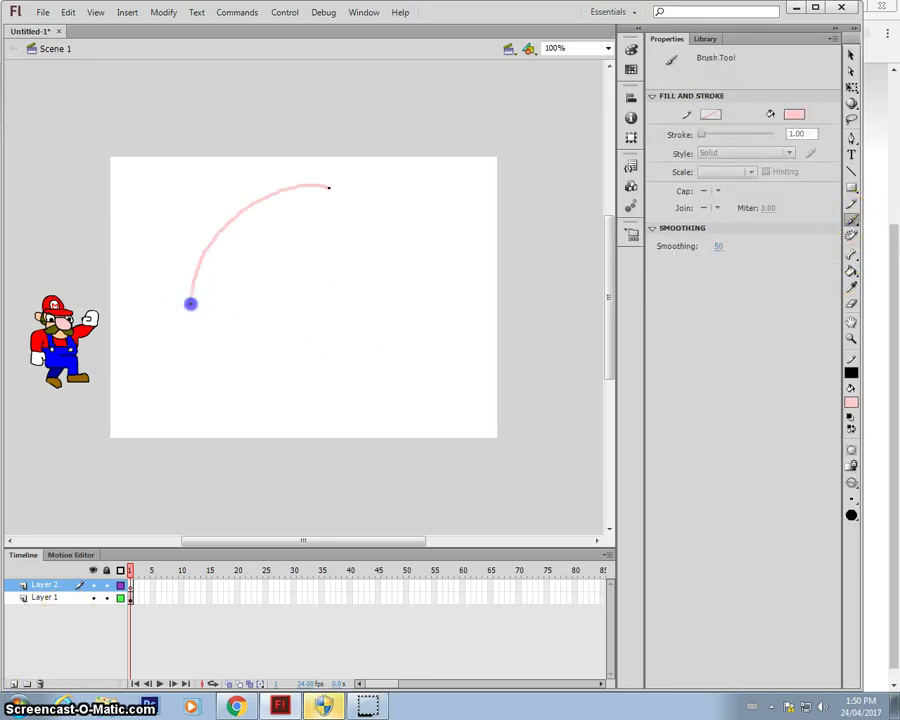
pyautogui.hotkey('ctrl', 'z')
pyautogui.click(851, 402)
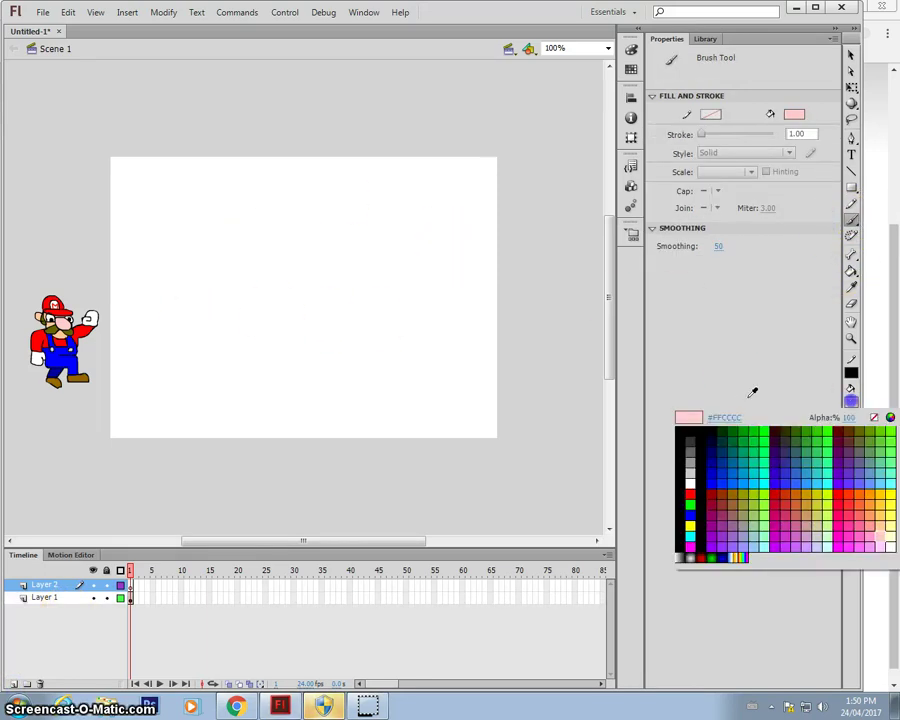
pyautogui.click(688, 429)
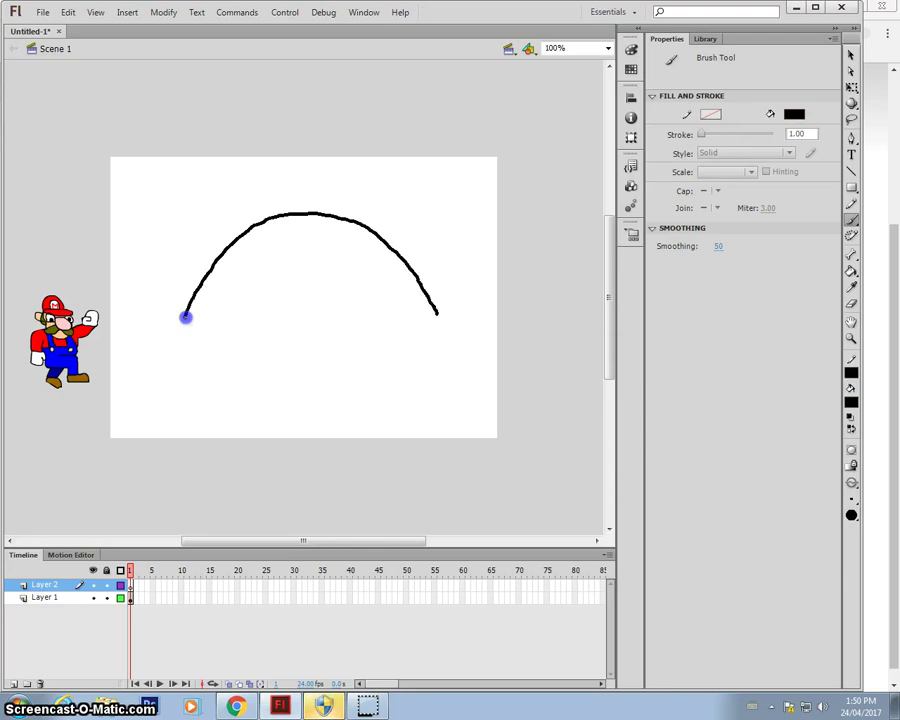
pyautogui.moveTo(184, 324); pyautogui.dragTo(191, 347)
pyautogui.moveTo(400, 348); pyautogui.dragTo(390, 346)
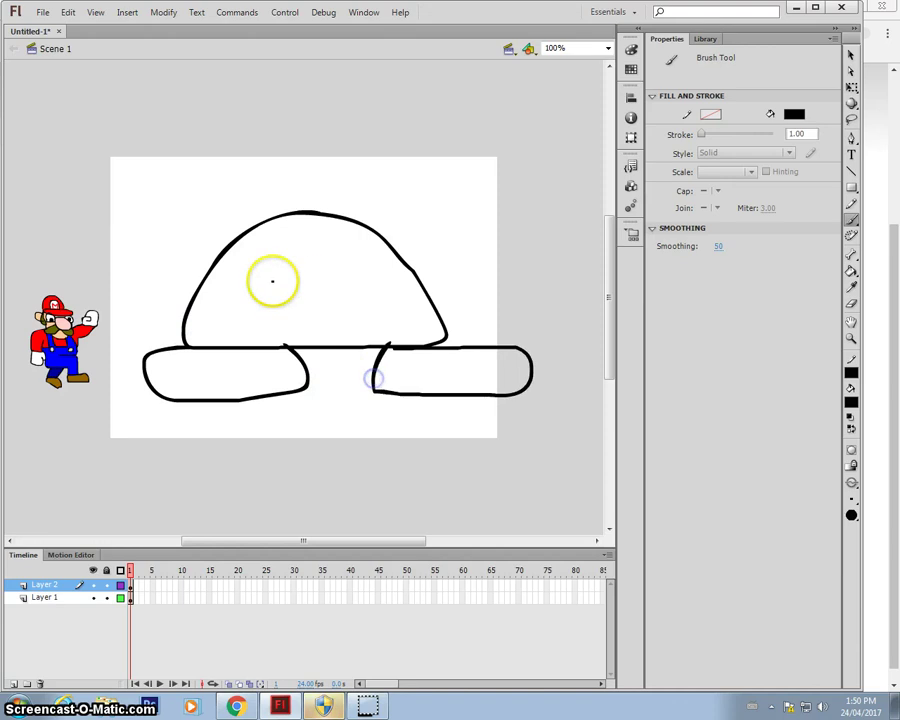
pyautogui.moveTo(316, 300)
pyautogui.mouseDown()
pyautogui.moveTo(250, 317)
pyautogui.moveTo(241, 256)
pyautogui.mouseUp()
pyautogui.moveTo(380, 260)
pyautogui.mouseDown()
pyautogui.moveTo(392, 320)
pyautogui.moveTo(337, 316)
pyautogui.moveTo(335, 303)
pyautogui.moveTo(270, 300)
pyautogui.moveTo(371, 301)
pyautogui.mouseUp()
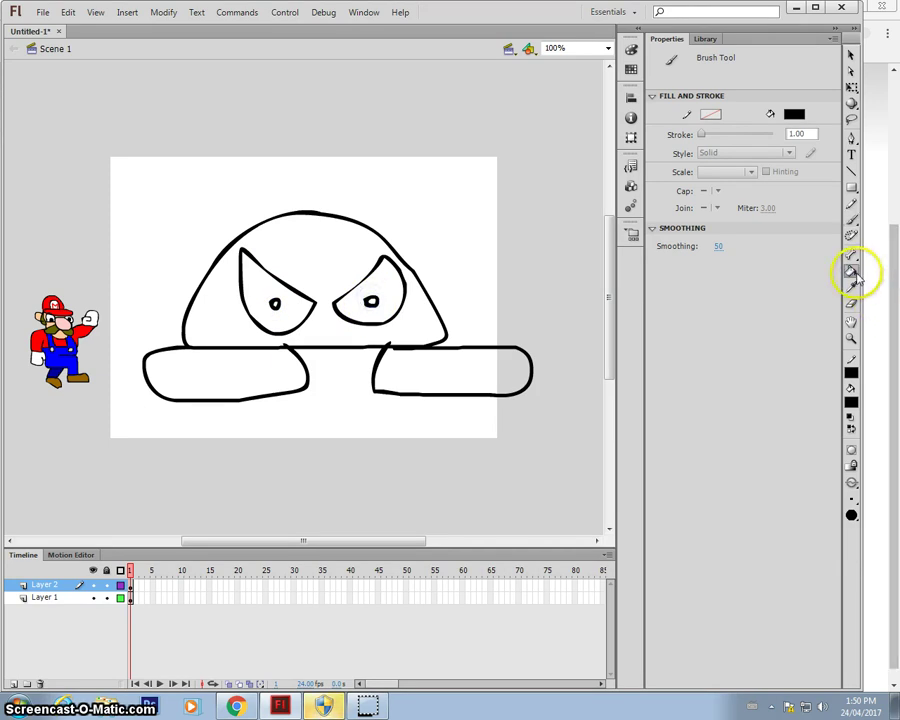
# - Fill the goomba's domed head with reddish brown using the Paint Bucket
pyautogui.click(853, 272)
pyautogui.click(851, 401)
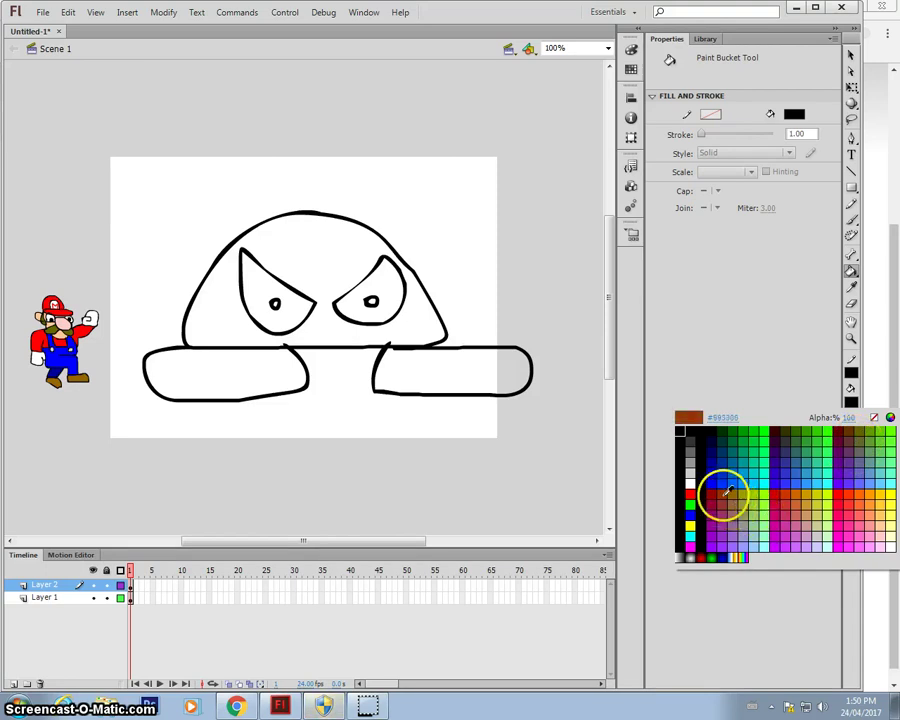
pyautogui.click(728, 490)
pyautogui.click(338, 267)
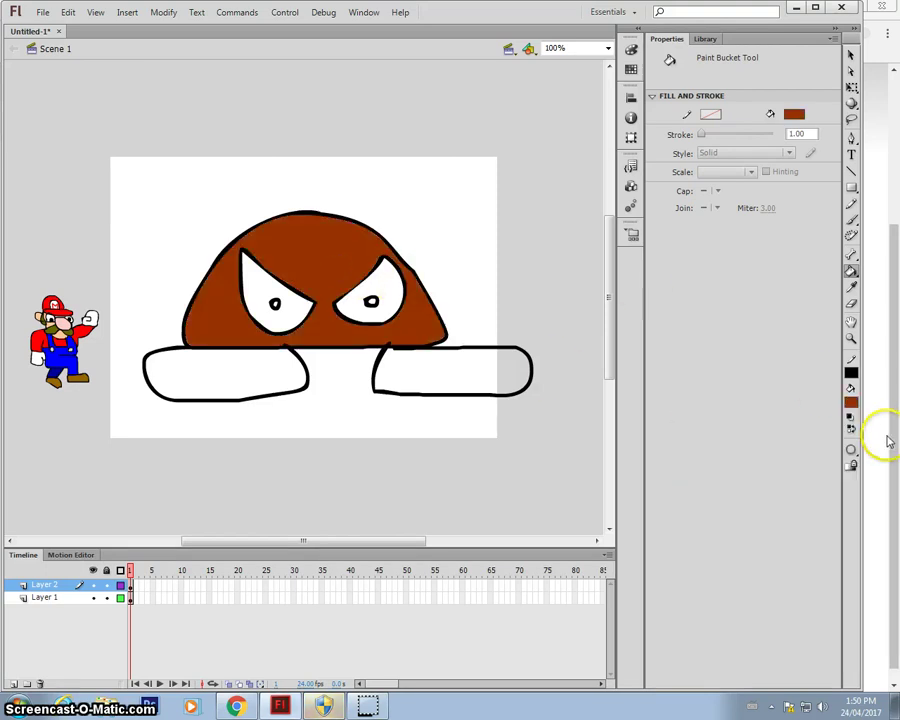
# - Fill both of the goomba's feet and its pupils with black
pyautogui.click(851, 401)
pyautogui.click(679, 448)
pyautogui.click(464, 373)
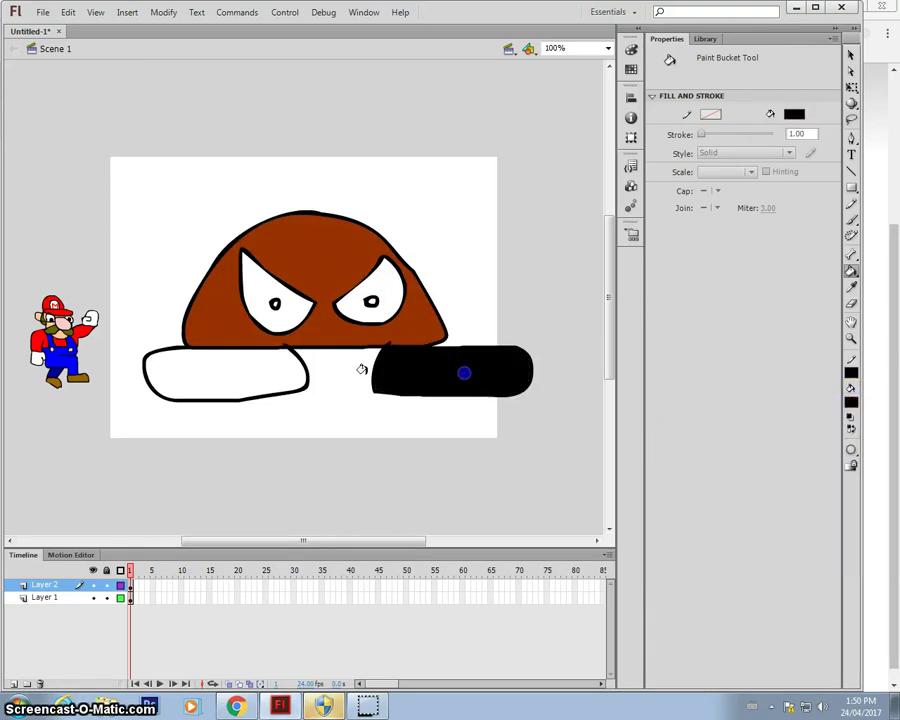
pyautogui.click(244, 371)
pyautogui.click(370, 299)
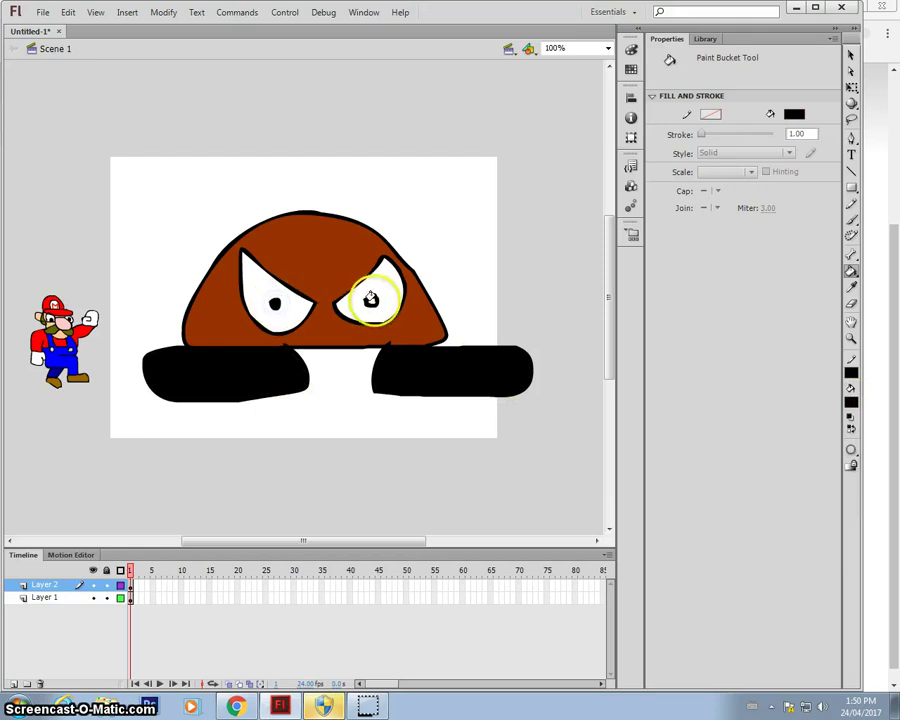
# - Fill the whites of both goomba eyes with white (#FFFFFF)
pyautogui.click(851, 401)
pyautogui.click(690, 484)
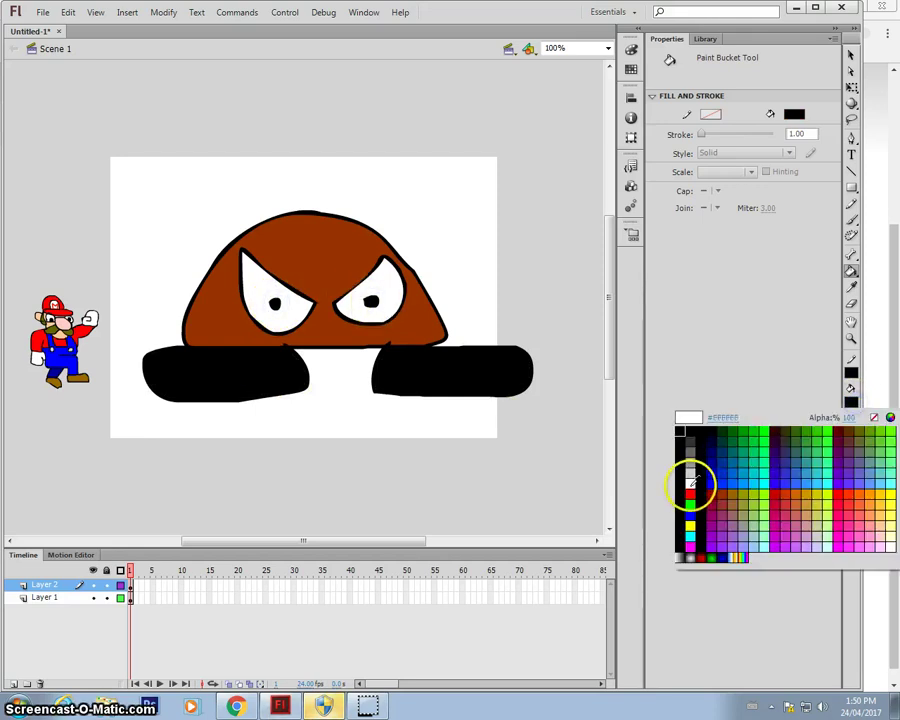
pyautogui.click(382, 260)
pyautogui.click(291, 291)
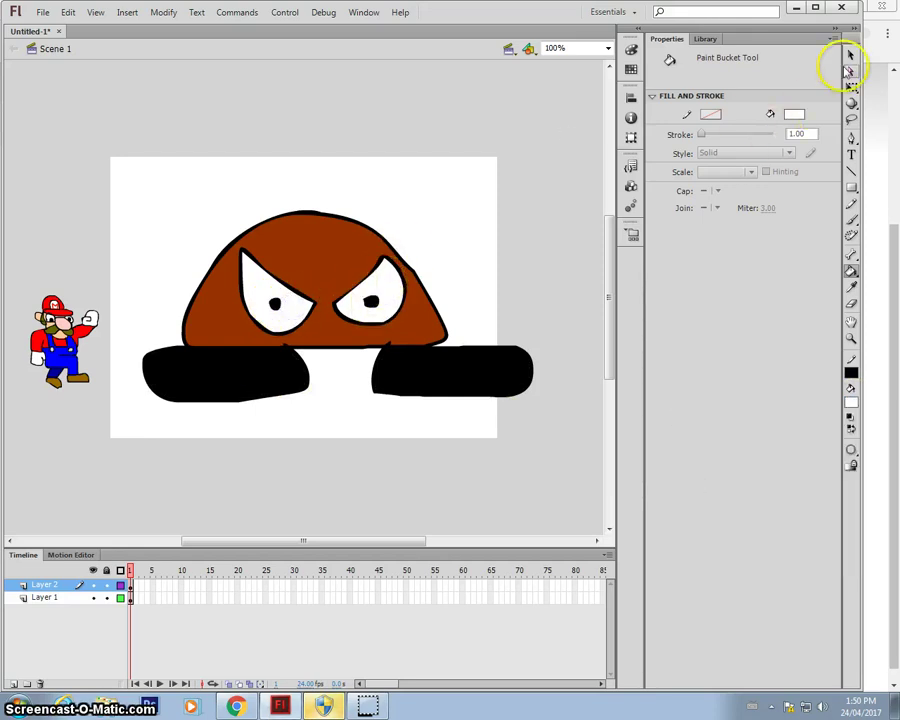
# - Select the whole goomba drawing and convert it to a graphic symbol named goomba
pyautogui.click(851, 55)
pyautogui.moveTo(588, 145); pyautogui.dragTo(153, 463)
pyautogui.press('F8')
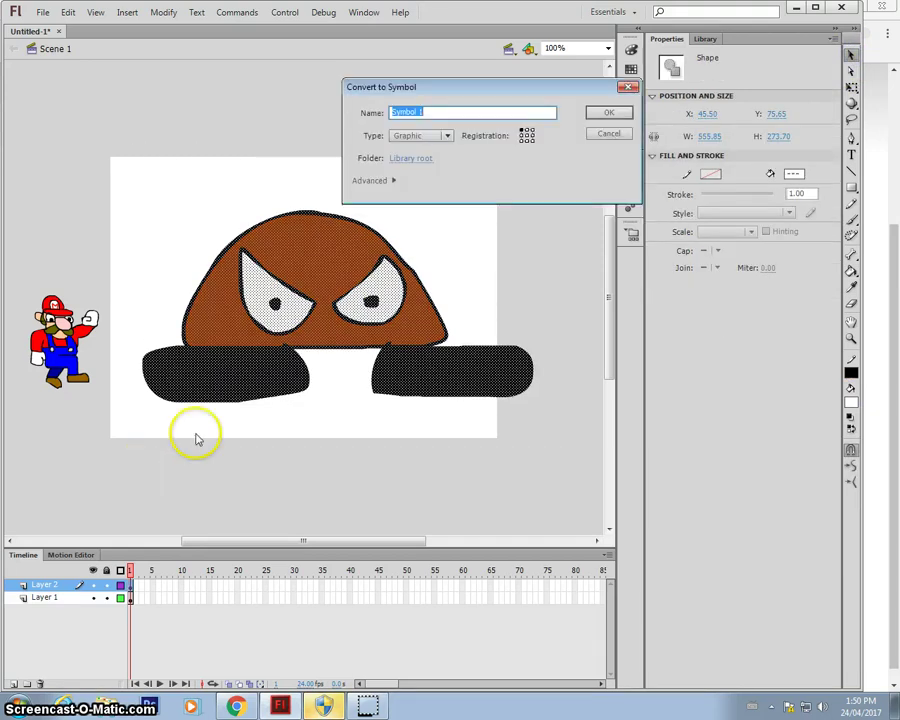
pyautogui.write('goomba')
pyautogui.press('Return')
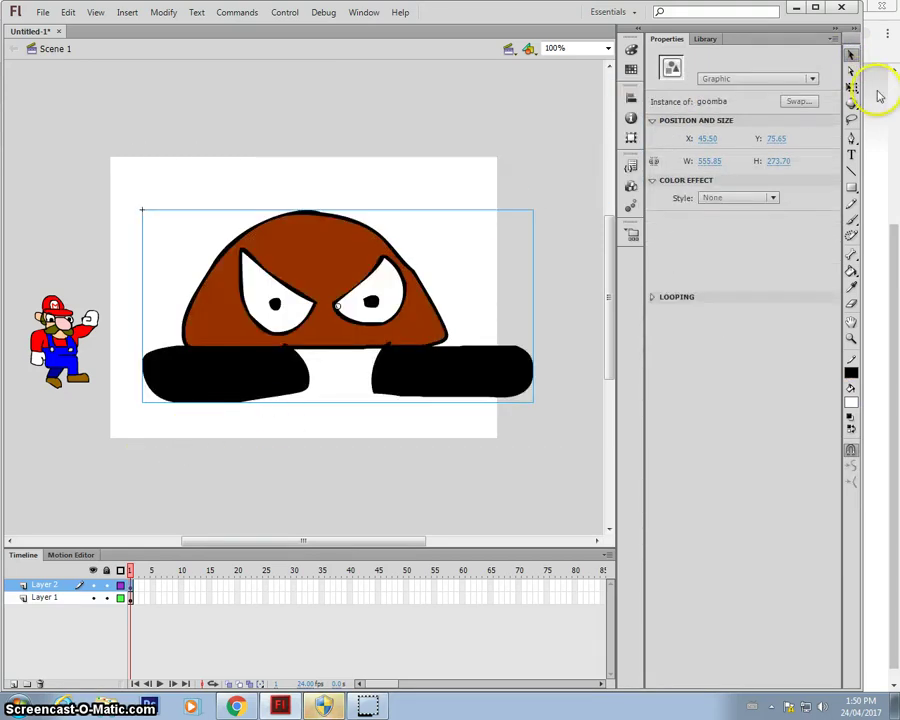
# - Scale the goomba down with Free Transform to about 107.5 by 53 px, near the stage's lower-right corner
pyautogui.click(853, 88)
pyautogui.moveTo(141, 208); pyautogui.dragTo(428, 365)
pyautogui.click(540, 352)
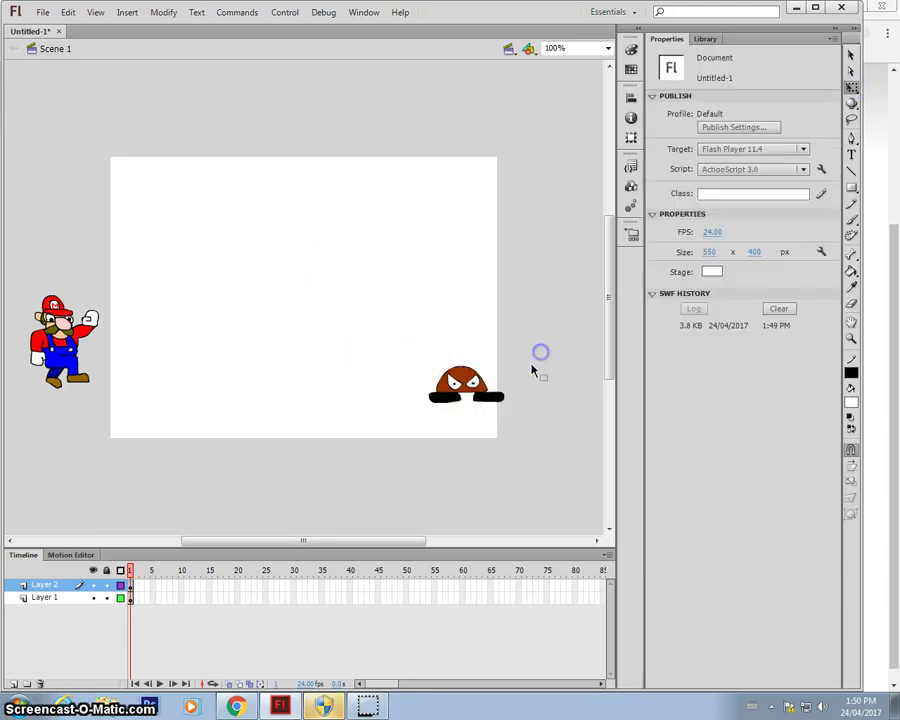
pyautogui.click(45, 598)
pyautogui.click(44, 586)
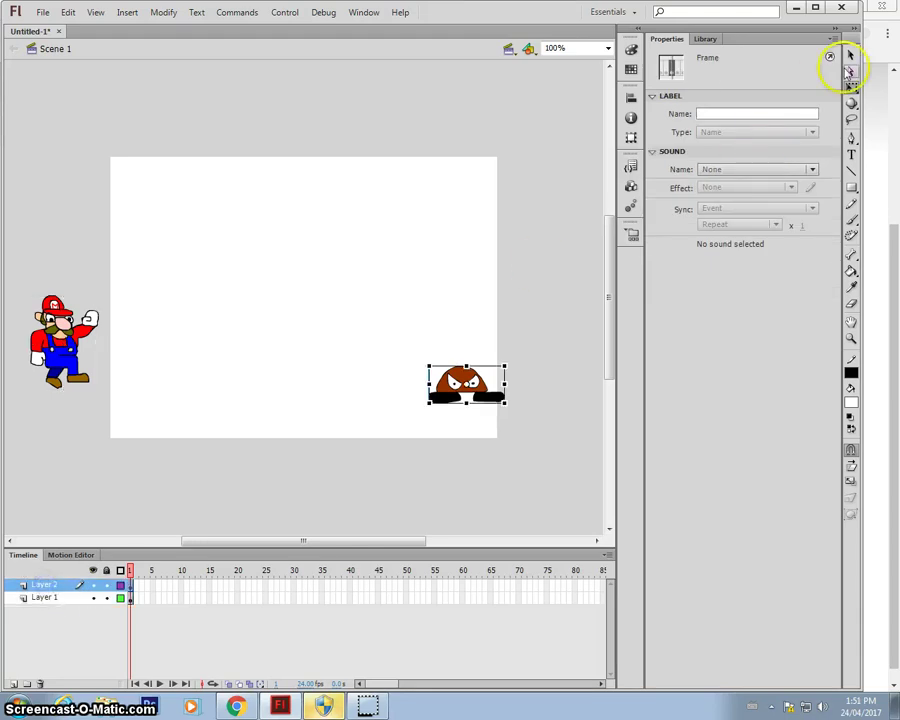
# - Apply a motion tween to the Mario symbol on Layer 1
pyautogui.click(850, 56)
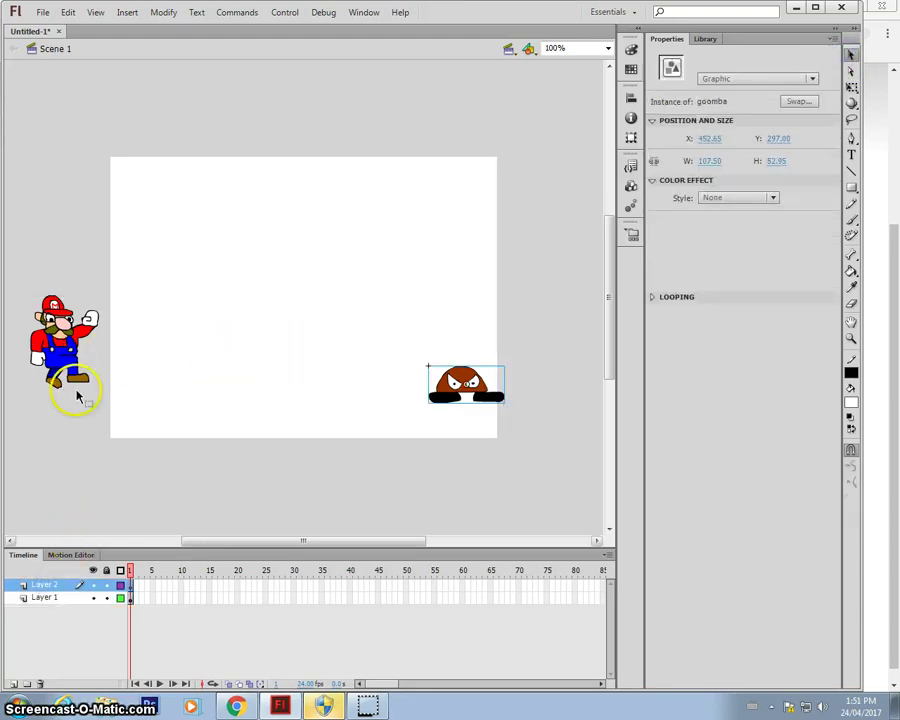
pyautogui.click(68, 355)
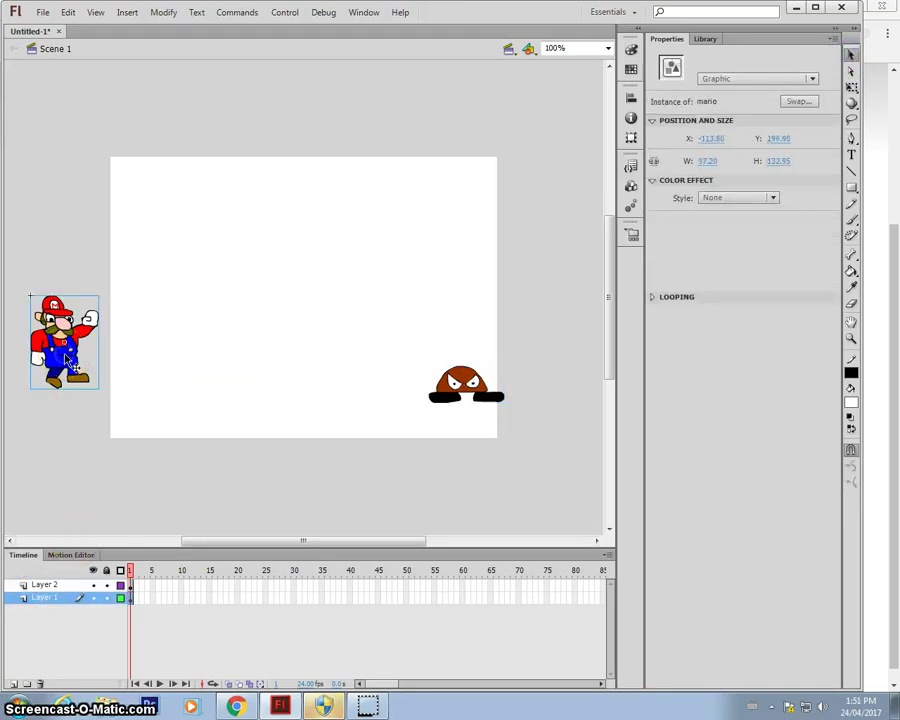
pyautogui.rightClick(58, 298)
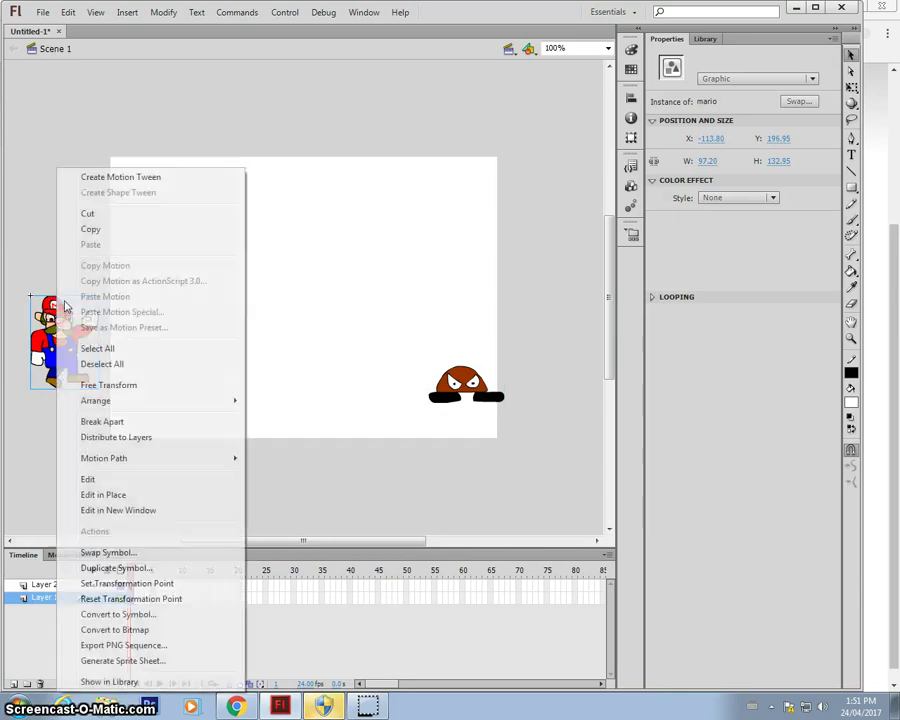
pyautogui.click(140, 177)
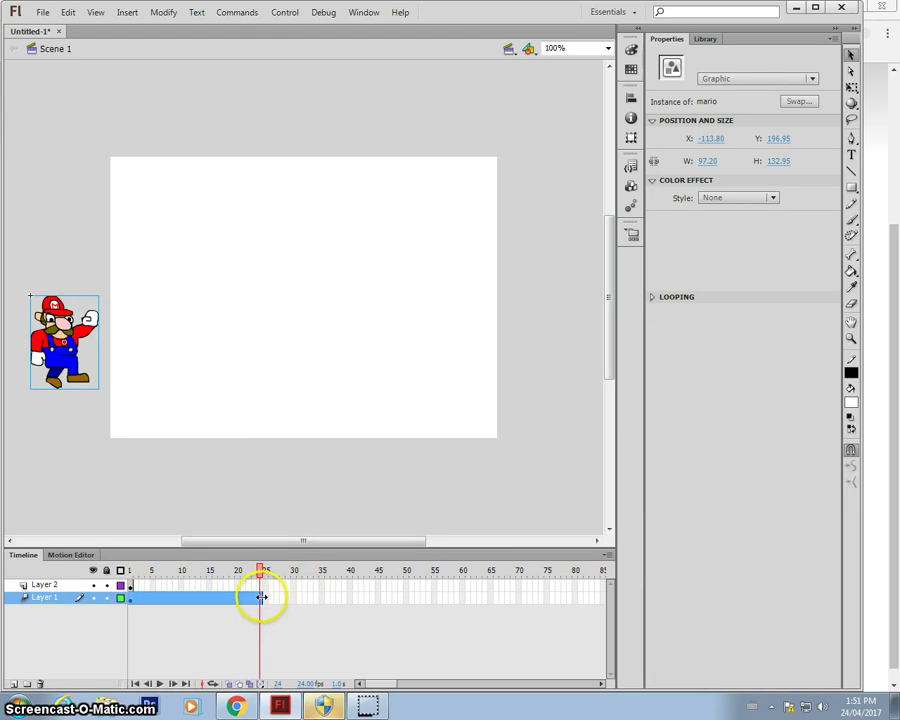
pyautogui.moveTo(262, 597); pyautogui.dragTo(503, 597)
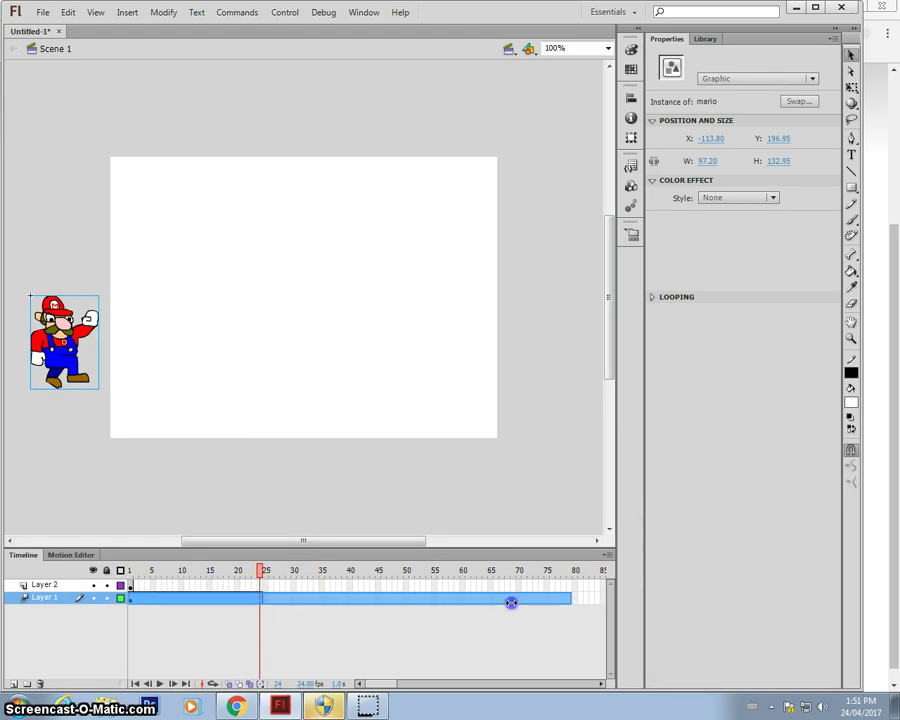
pyautogui.moveTo(573, 606); pyautogui.dragTo(572, 605)
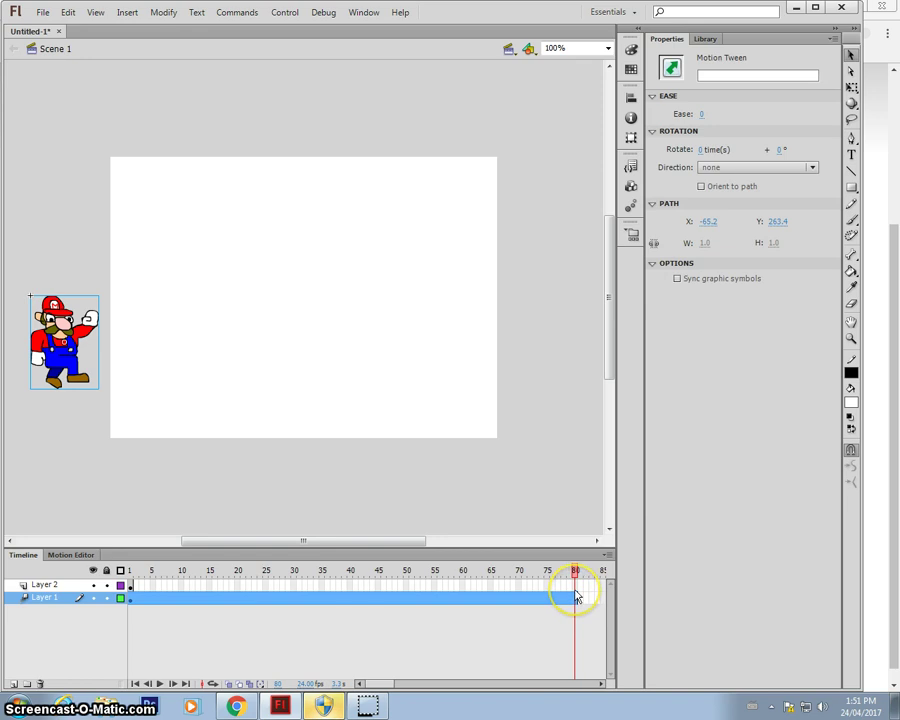
pyautogui.hotkey('ctrl', 'z')
# - Extend Mario's motion tween on Layer 1 to frame 80 by inserting a frame there
pyautogui.rightClick(573, 599)
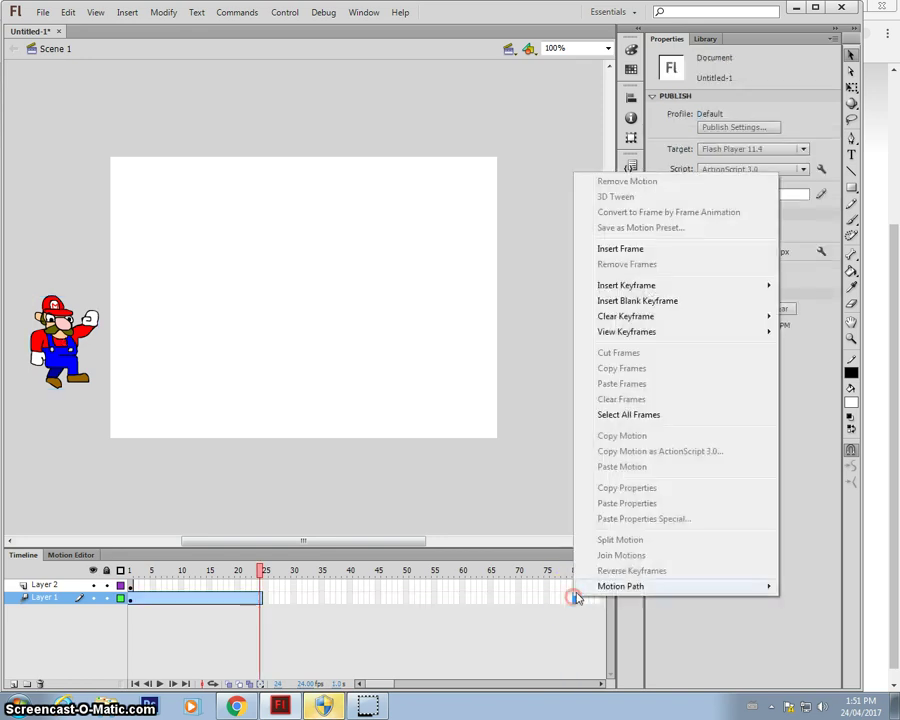
pyautogui.click(666, 249)
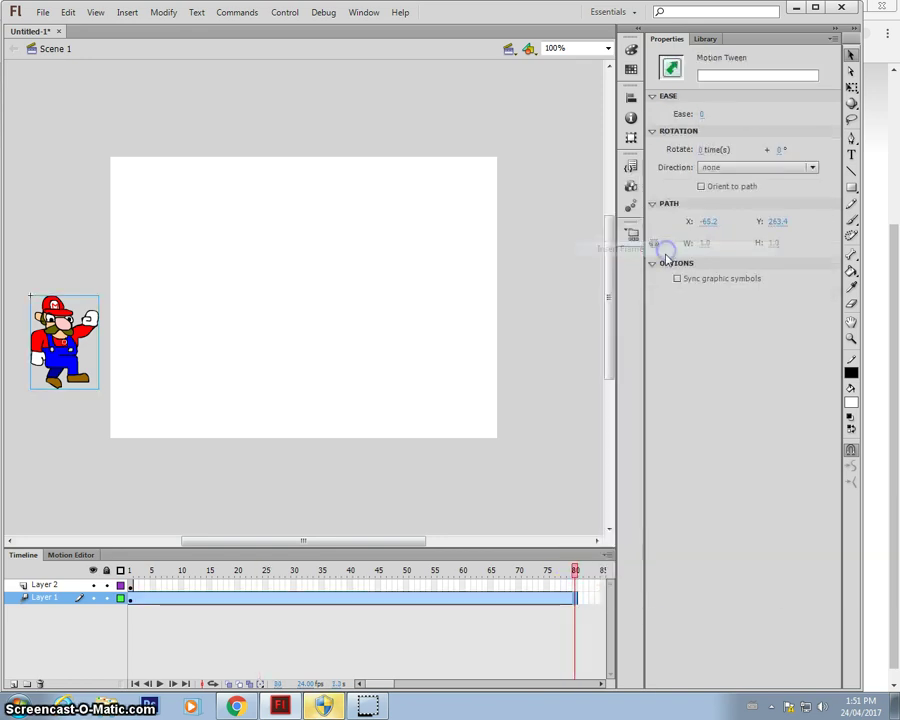
# - Apply a motion tween to the goomba on Layer 2 and extend its span to frame 80
pyautogui.click(130, 585)
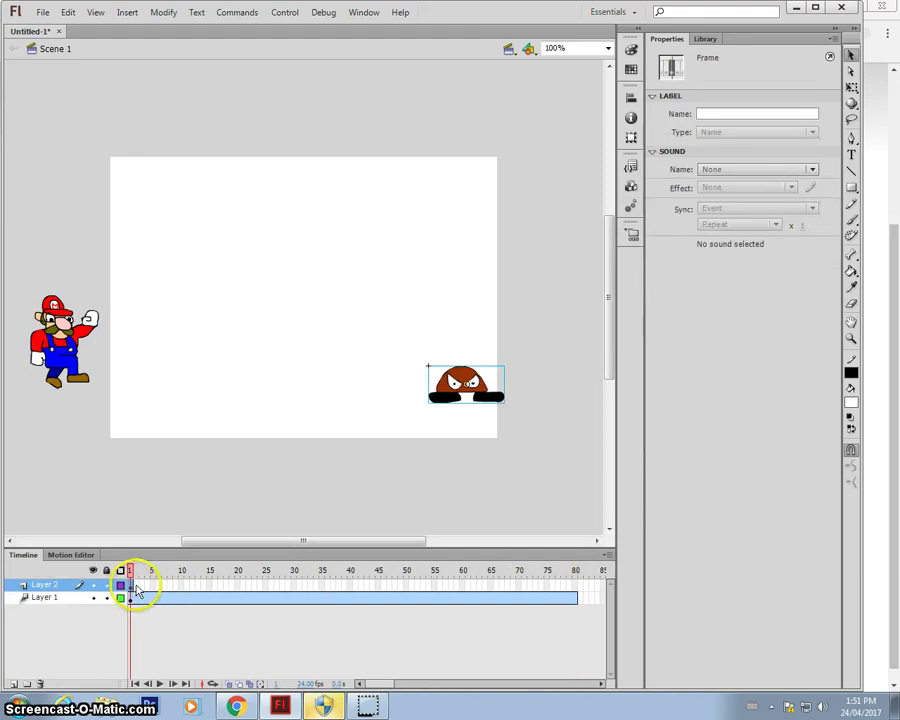
pyautogui.rightClick(464, 378)
pyautogui.click(531, 177)
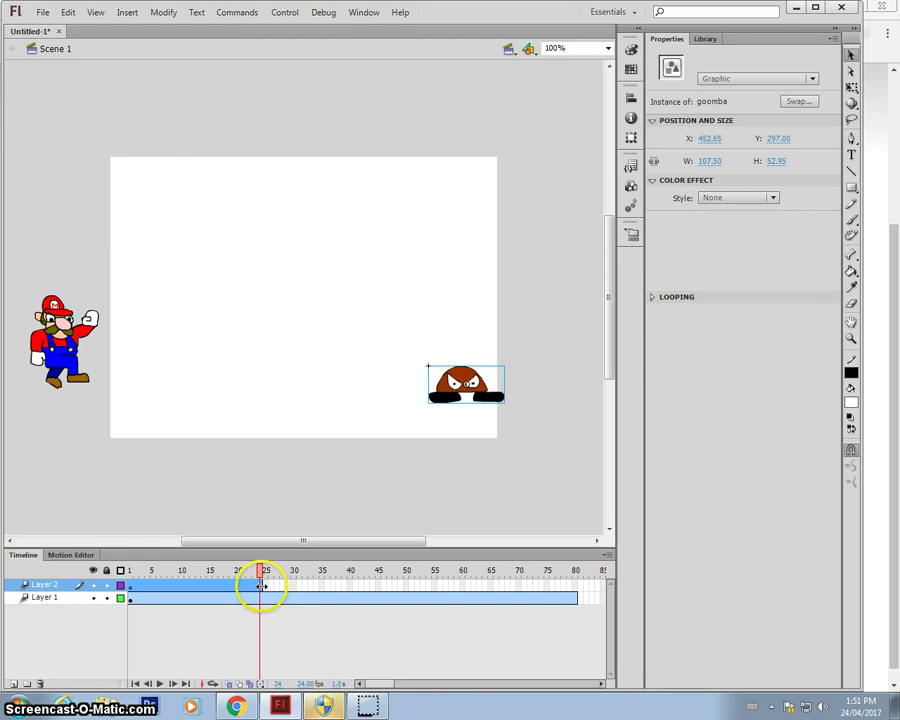
pyautogui.moveTo(261, 586); pyautogui.dragTo(576, 588)
pyautogui.click(300, 336)
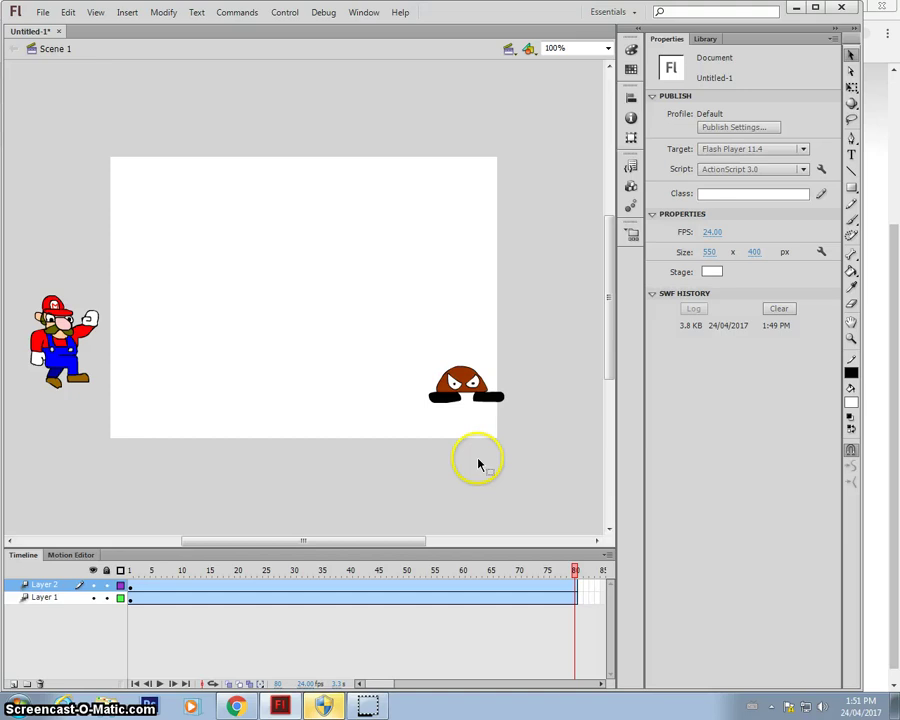
# - At frame 1, move the goomba just beyond the stage's right edge, to X about 557.65
pyautogui.moveTo(573, 572); pyautogui.dragTo(513, 572)
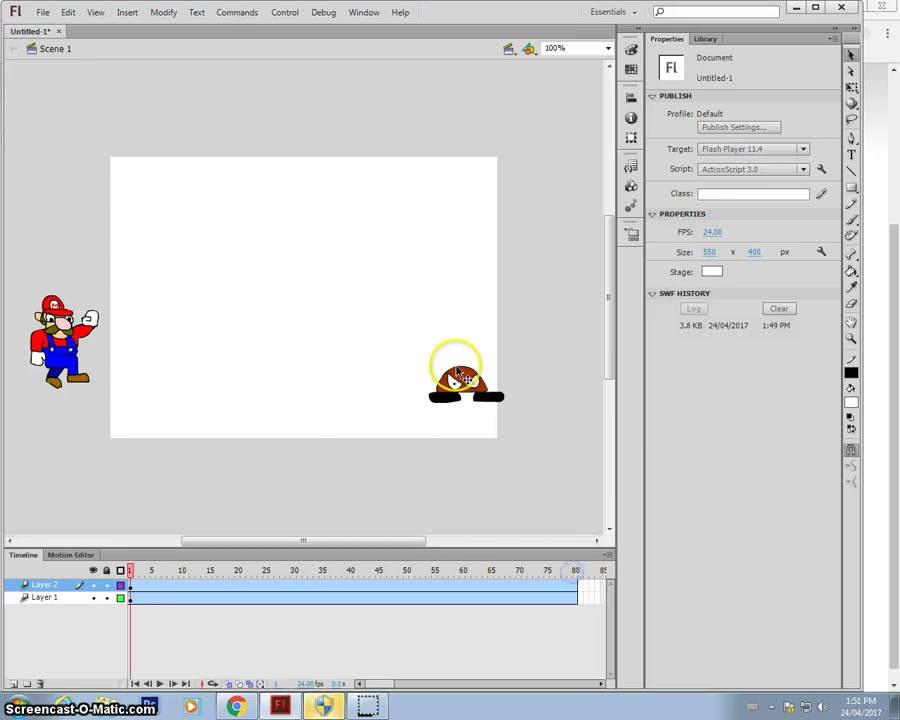
pyautogui.moveTo(458, 370); pyautogui.dragTo(537, 390)
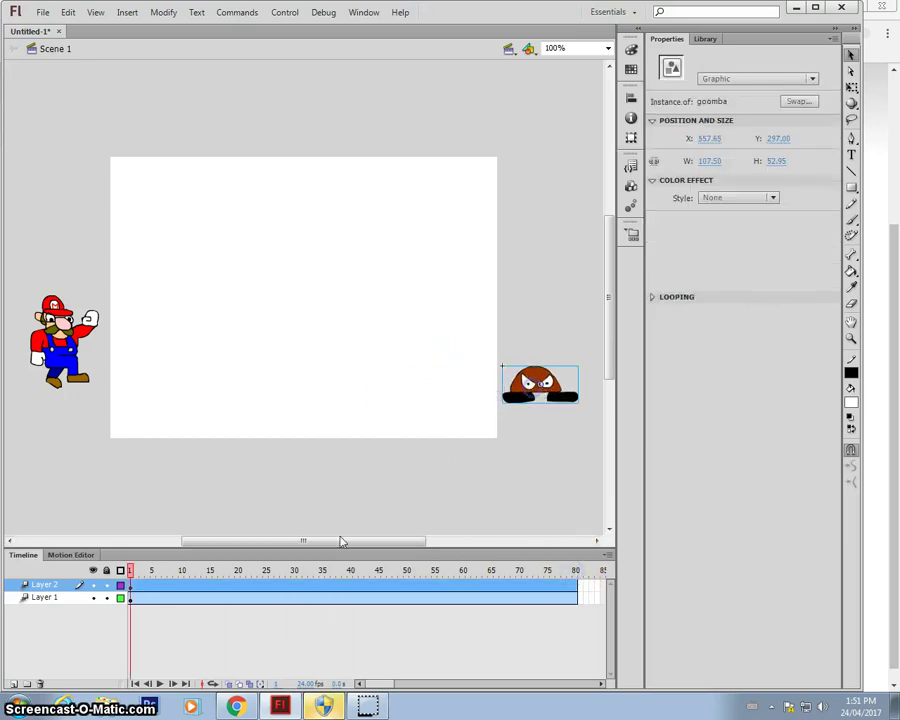
# - Try moving the goomba at frame 30 to mid-stage, X about 254.65, and preview the motion
pyautogui.press('Return')
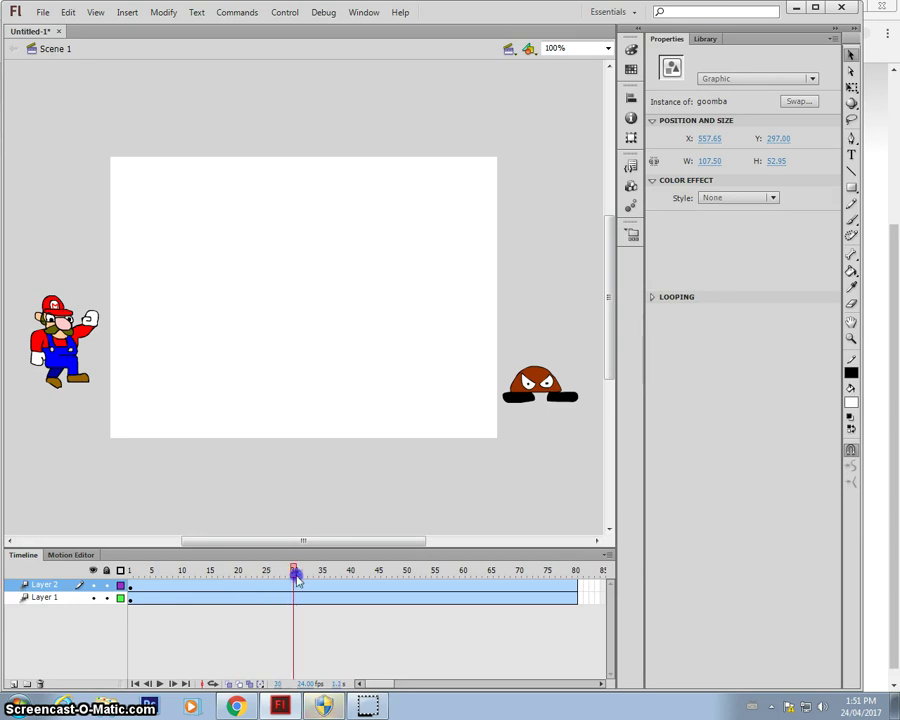
pyautogui.moveTo(508, 395); pyautogui.dragTo(295, 395)
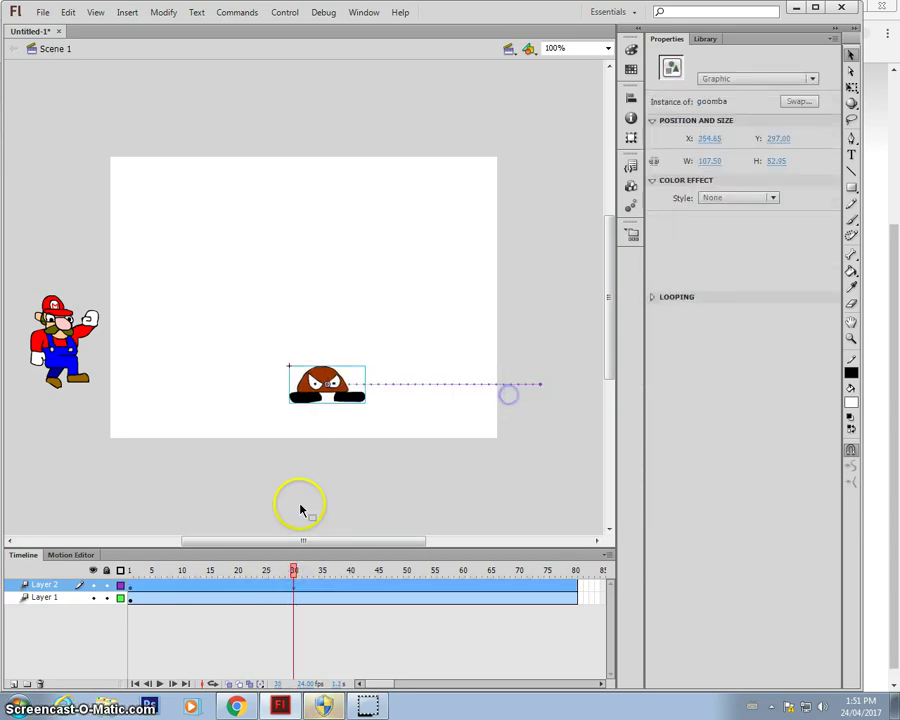
pyautogui.moveTo(294, 571); pyautogui.dragTo(85, 575)
pyautogui.press('Return')
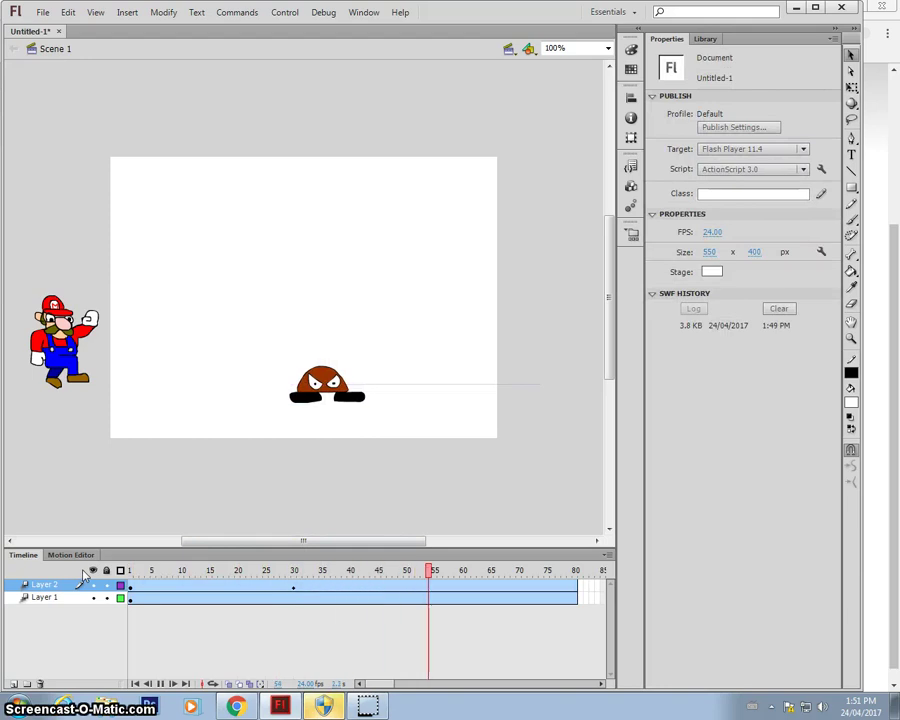
pyautogui.press('Return')
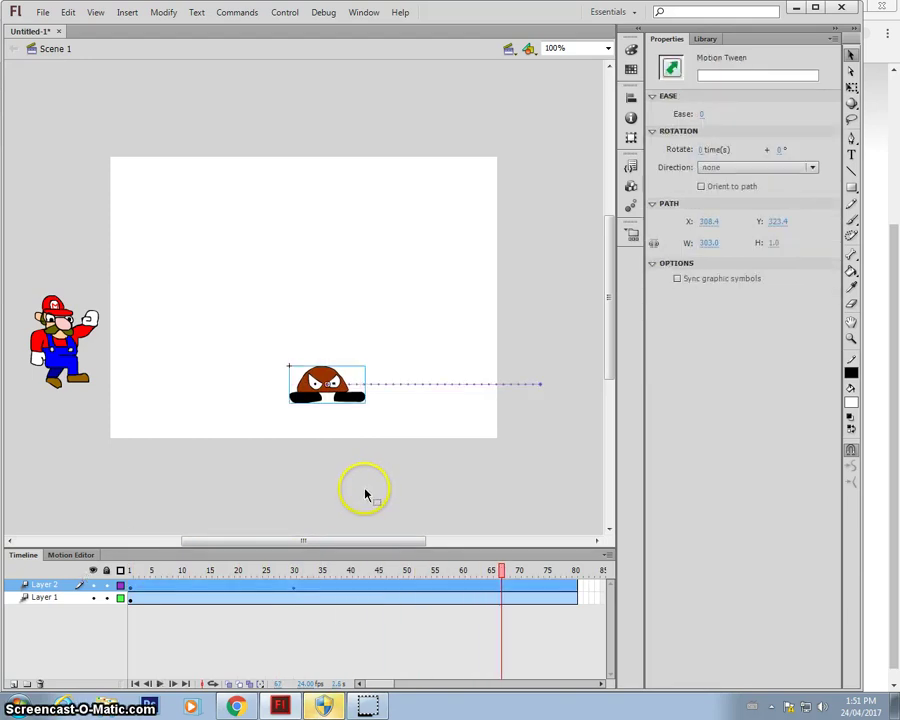
# - Undo the goomba's move at frame 30
pyautogui.hotkey('ctrl', 'z')
pyautogui.hotkey('ctrl', 'z')
pyautogui.hotkey('ctrl', 'z')
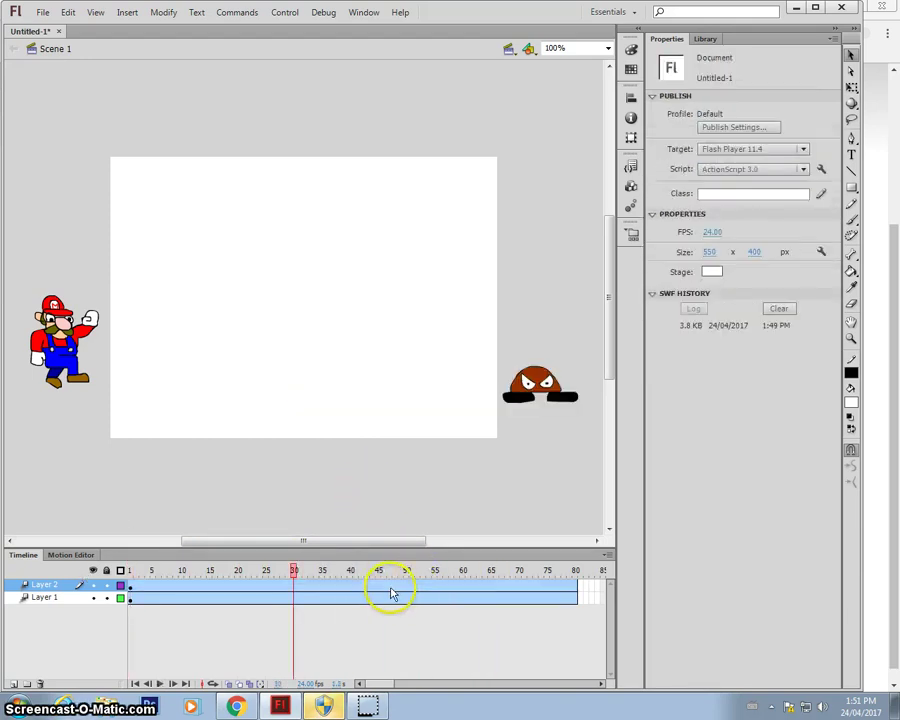
# - At frame 50, move the goomba horizontally to X about 270.65 and play the animation from the start
pyautogui.click(408, 591)
pyautogui.click(553, 370)
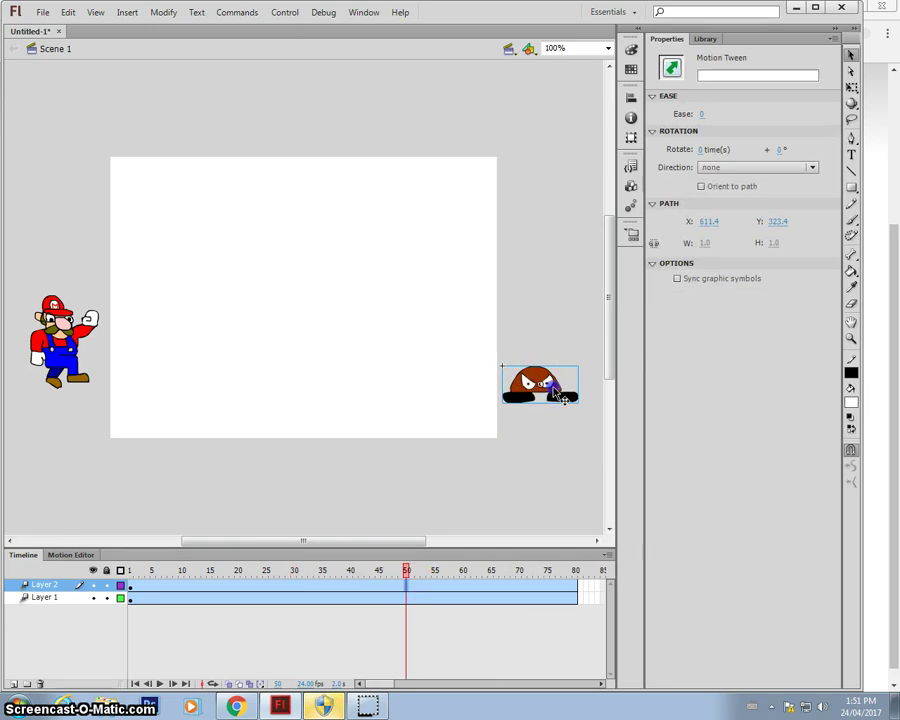
pyautogui.moveTo(555, 393); pyautogui.dragTo(356, 392)
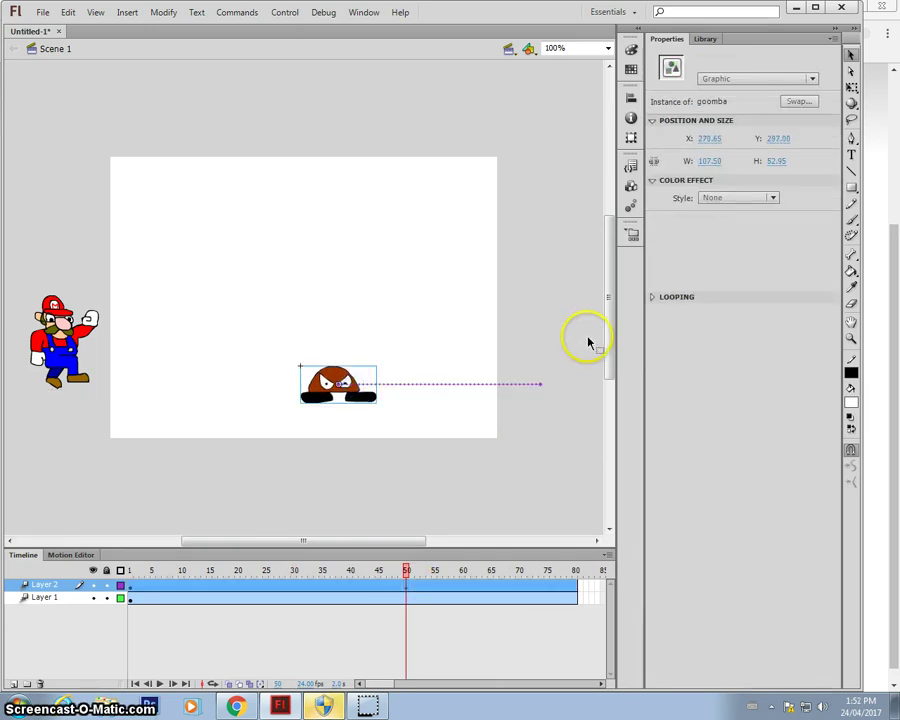
pyautogui.moveTo(404, 570); pyautogui.dragTo(74, 569)
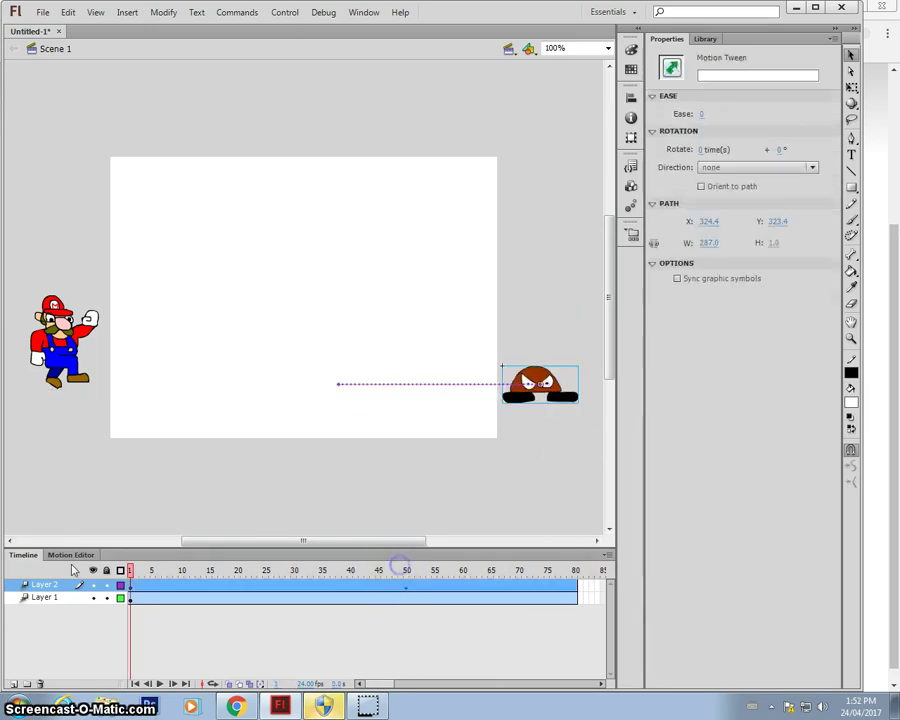
pyautogui.press('Return')
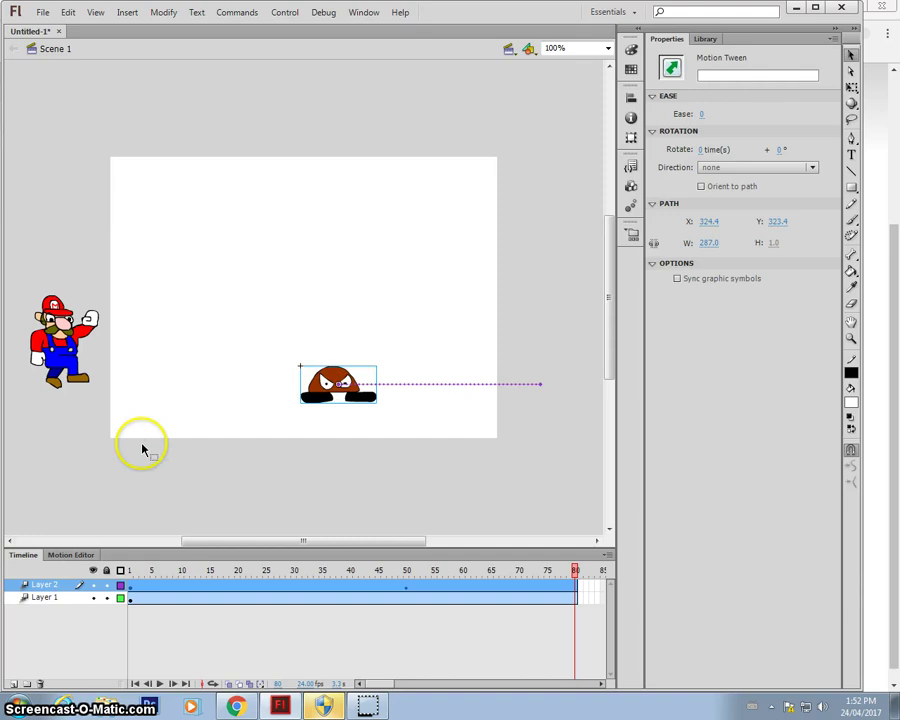
# - At frame 50, place Mario on top of the goomba, at about X 276.15, Y 164.05
pyautogui.moveTo(173, 570); pyautogui.dragTo(417, 570)
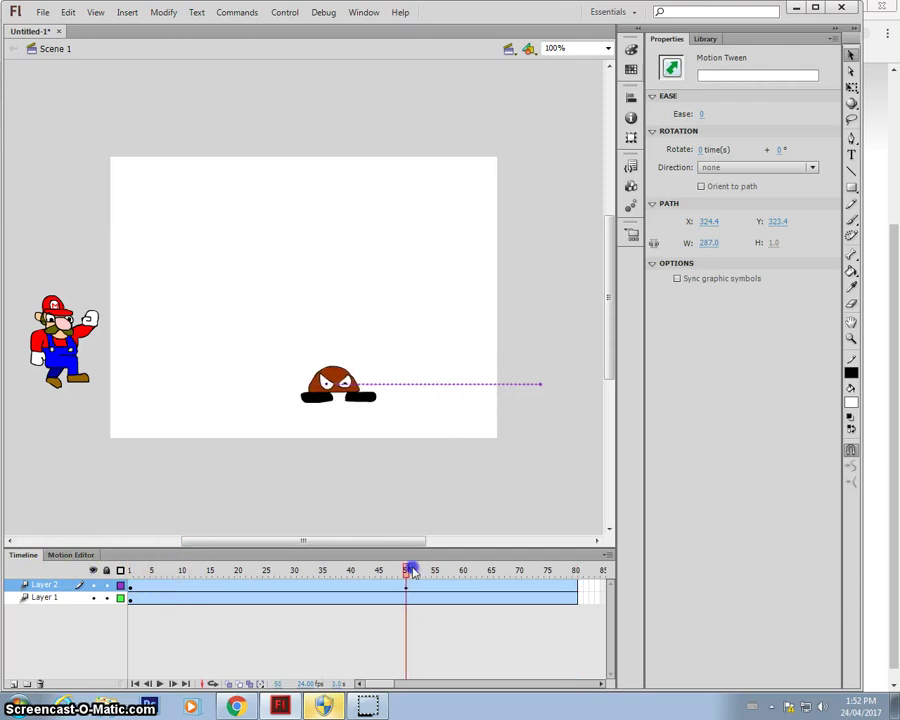
pyautogui.click(301, 368)
pyautogui.moveTo(62, 350); pyautogui.dragTo(337, 322)
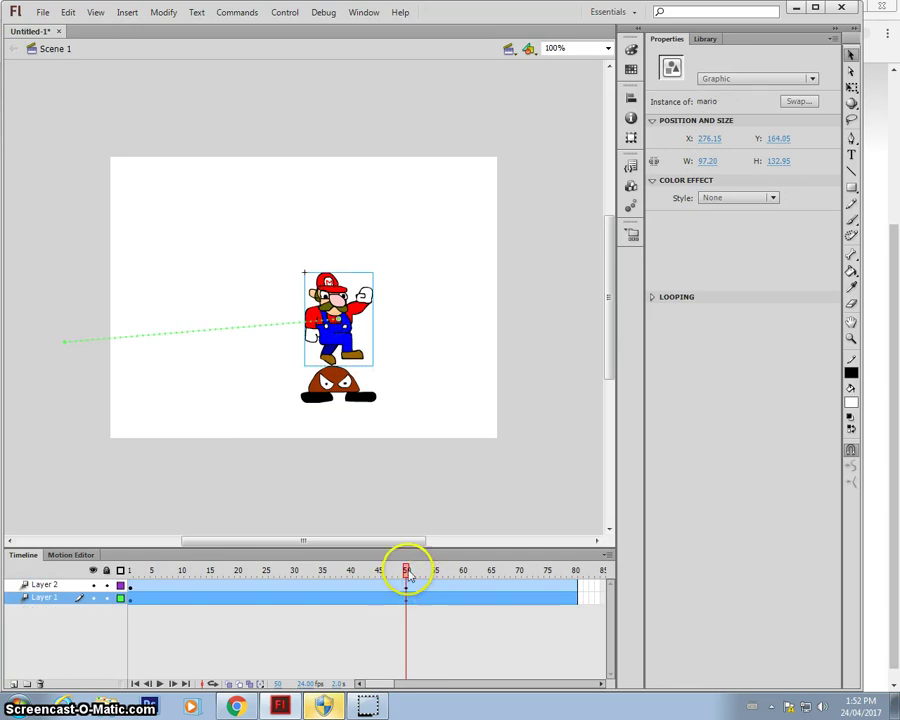
# - Add landing positions for Mario at ground level at frame 16 and about frame 32, advancing him towards mid-stage
pyautogui.moveTo(408, 577); pyautogui.dragTo(210, 566)
pyautogui.click(185, 352)
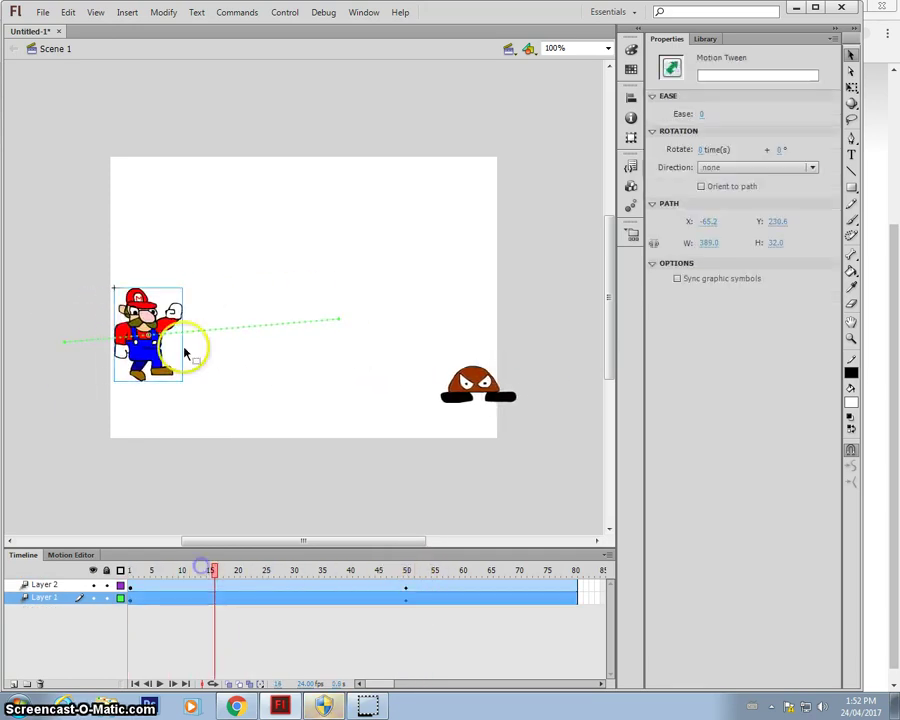
pyautogui.moveTo(160, 372); pyautogui.dragTo(232, 388)
pyautogui.moveTo(213, 578); pyautogui.dragTo(303, 570)
pyautogui.click(295, 385)
pyautogui.moveTo(295, 385); pyautogui.dragTo(317, 390)
pyautogui.click(305, 578)
# - Bend the three segments of Mario's motion path into jump arcs, each hop higher than the one before
pyautogui.moveTo(305, 578); pyautogui.dragTo(422, 562)
pyautogui.moveTo(176, 566)
pyautogui.mouseDown()
pyautogui.moveTo(200, 558)
pyautogui.moveTo(182, 562)
pyautogui.mouseUp()
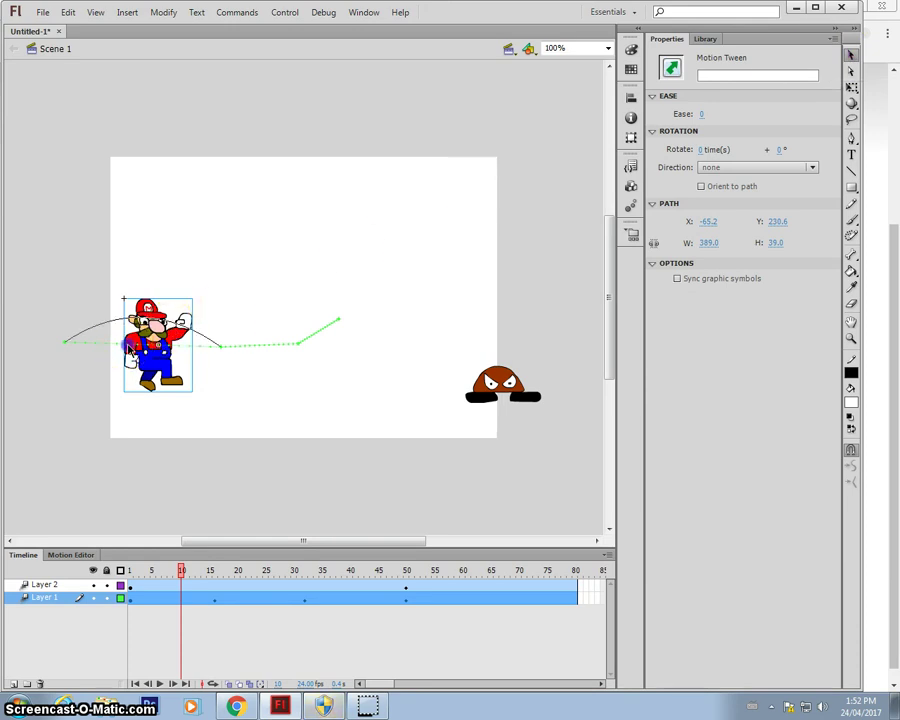
pyautogui.moveTo(128, 346); pyautogui.dragTo(130, 255)
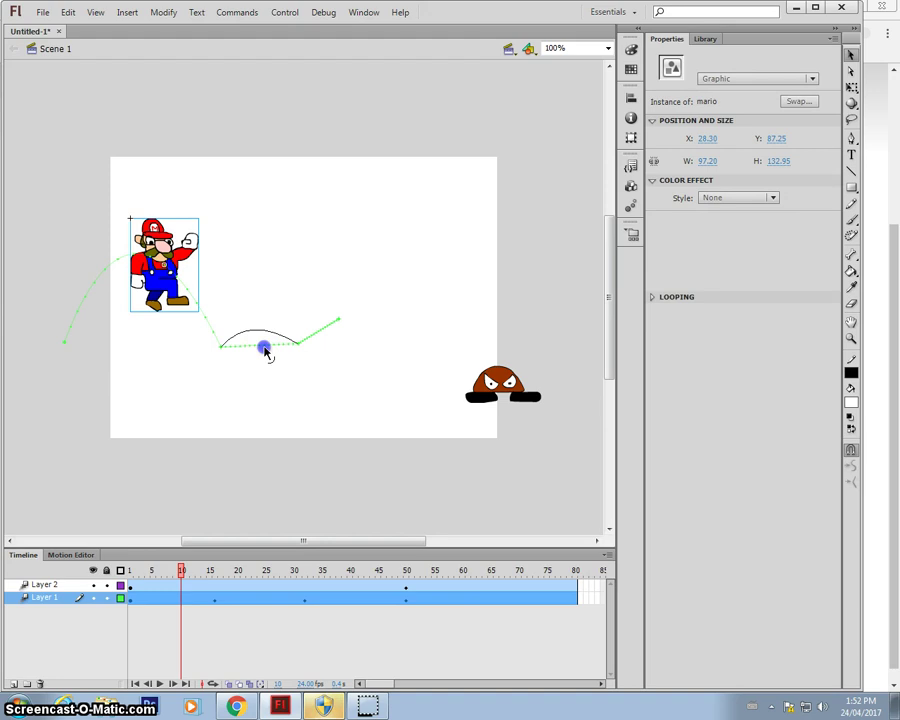
pyautogui.moveTo(260, 242); pyautogui.dragTo(260, 241)
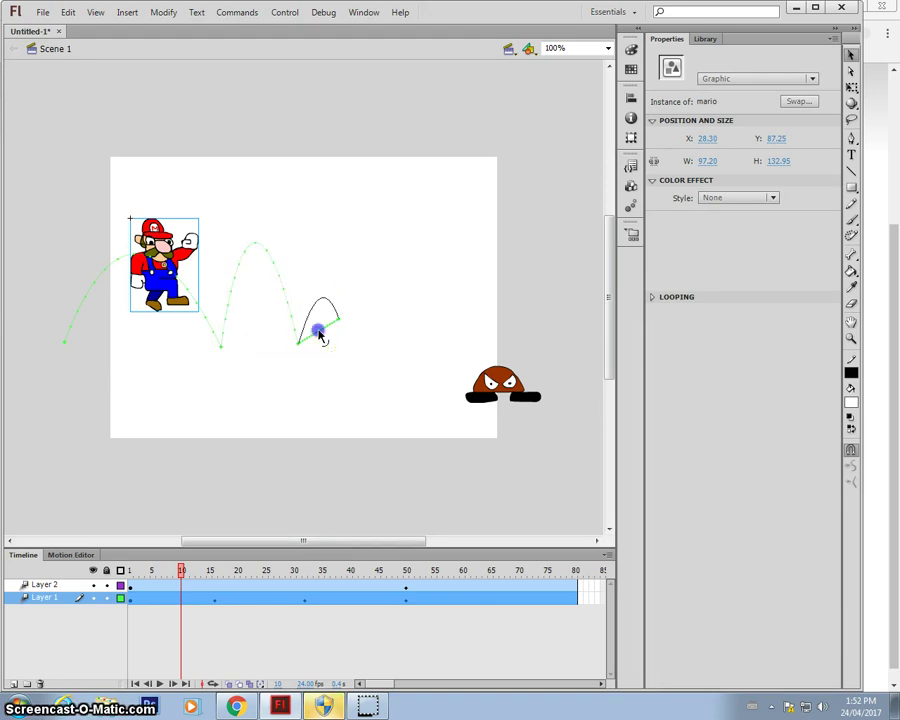
pyautogui.moveTo(319, 334); pyautogui.dragTo(319, 190)
pyautogui.moveTo(180, 571); pyautogui.dragTo(130, 571)
pyautogui.moveTo(130, 256); pyautogui.dragTo(132, 258)
# - Play the animation to check Mario's jumps and his landing on the goomba
pyautogui.press('Return')
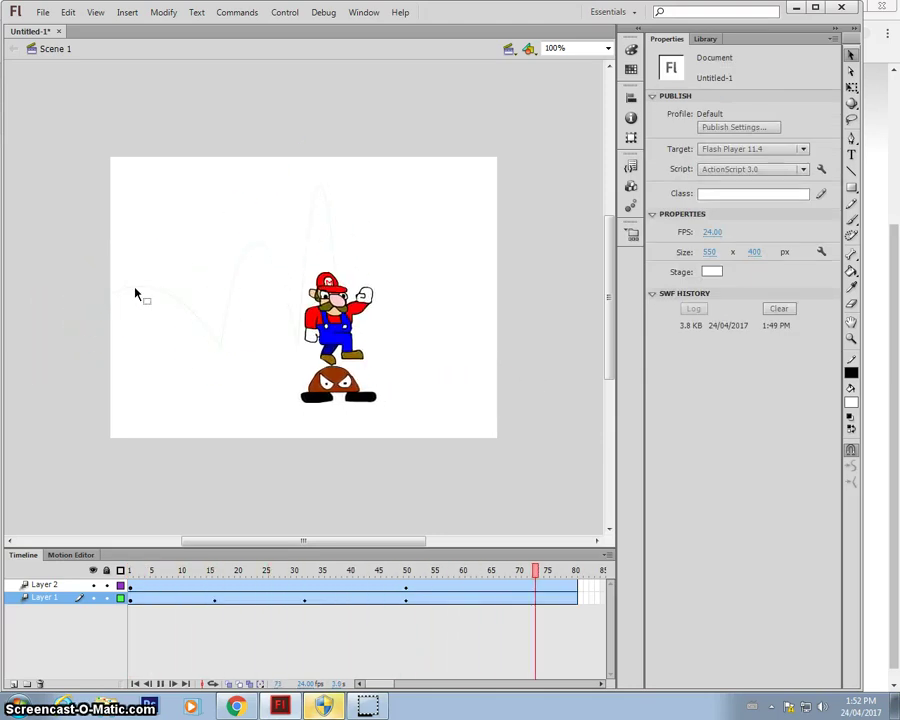
pyautogui.press('Return')
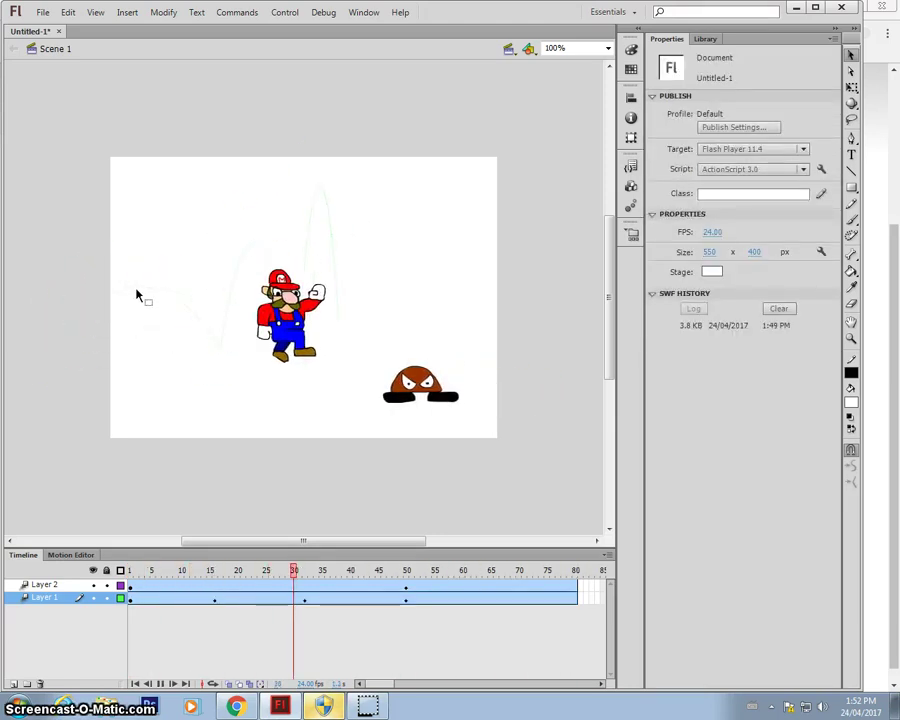
pyautogui.click(194, 248)
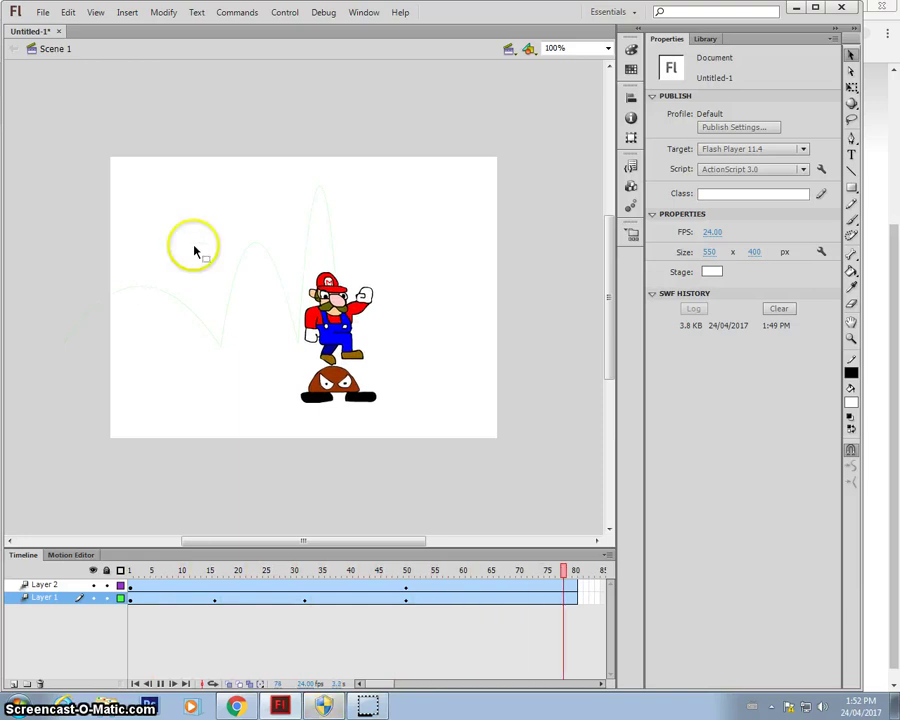
pyautogui.click(397, 543)
# - At frame 54, select the goomba with Free Transform and move its transformation point to the middle of its bottom edge
pyautogui.moveTo(576, 572); pyautogui.dragTo(428, 566)
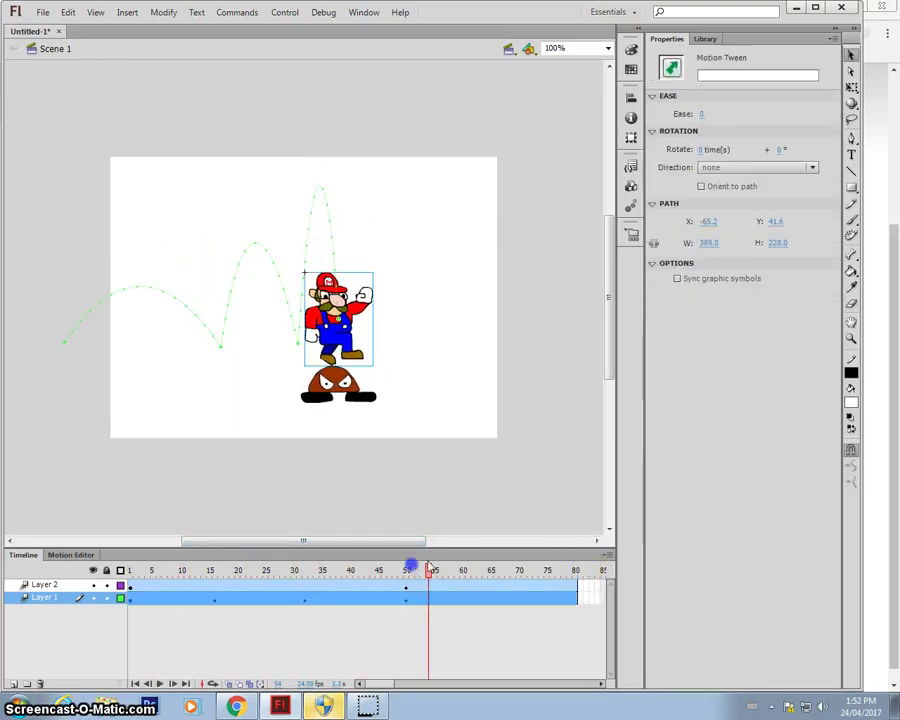
pyautogui.click(336, 382)
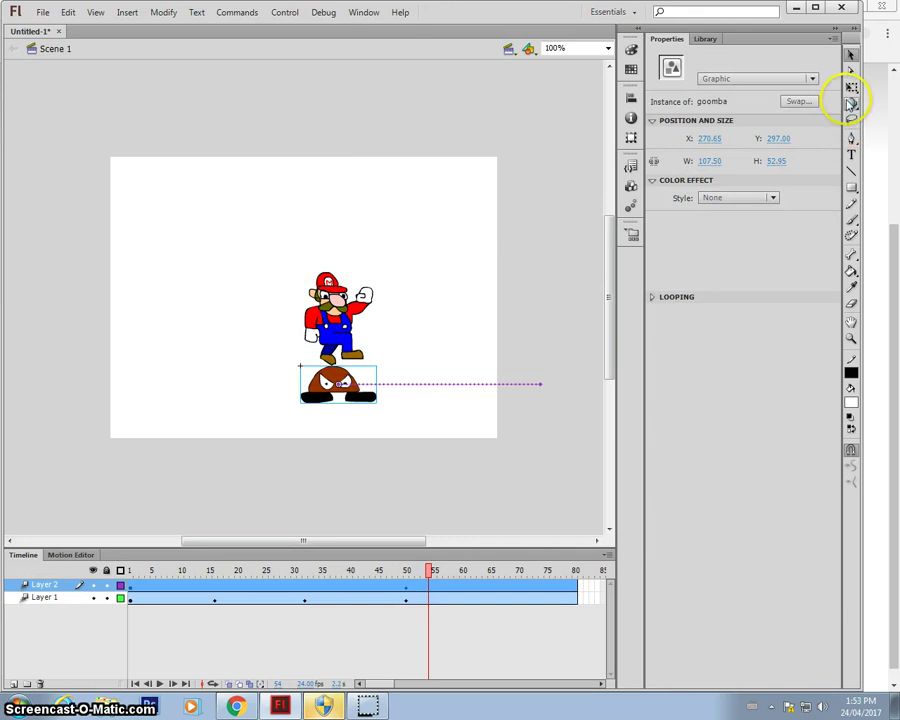
pyautogui.click(853, 89)
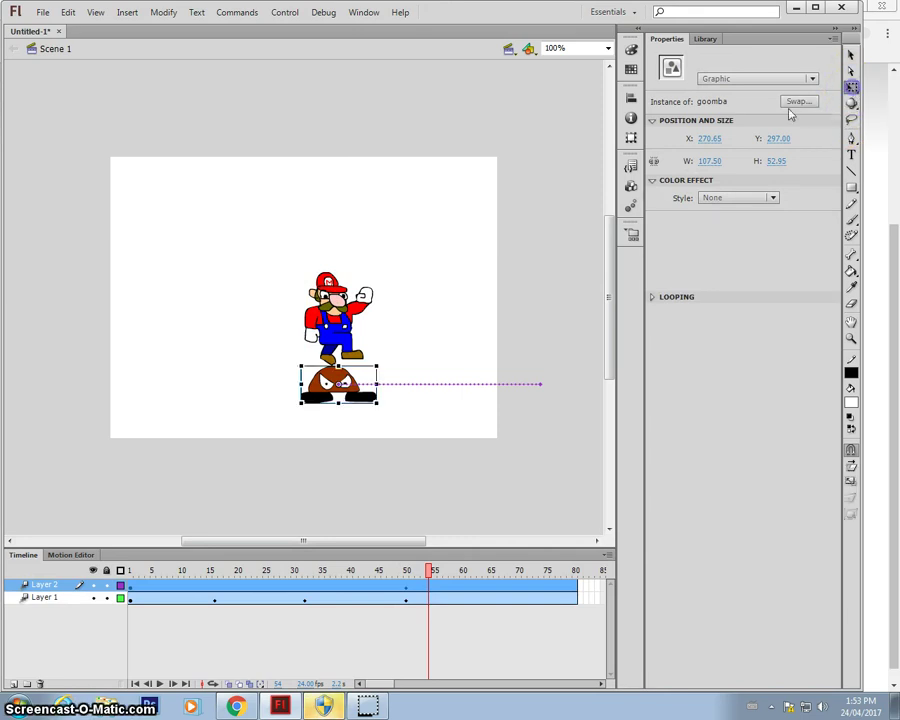
pyautogui.click(380, 383)
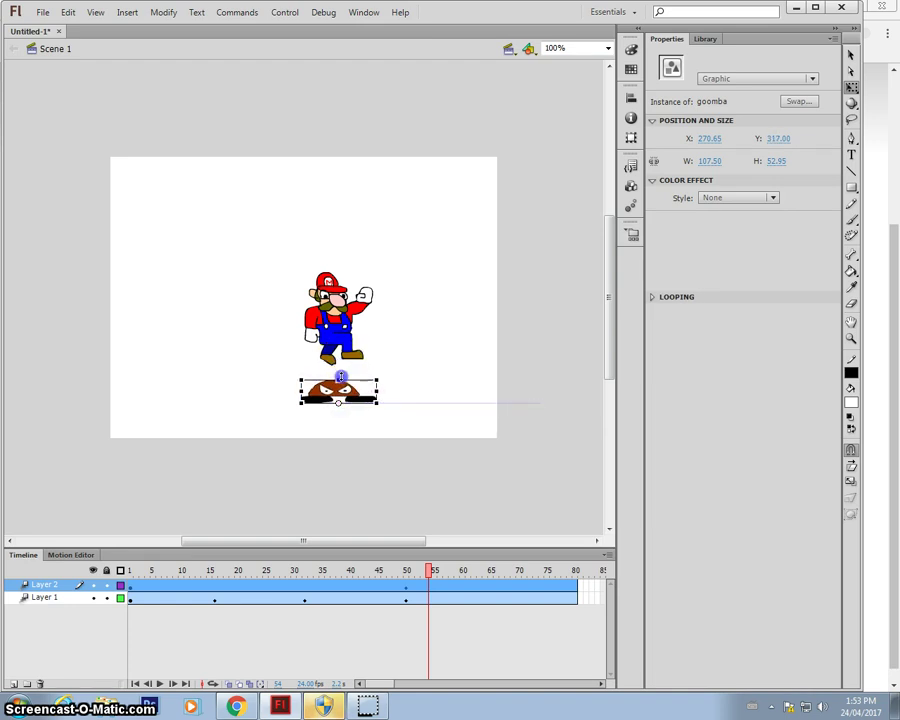
# - Try flattening the goomba to a height of 2.95 px at frame 54, scrub back to check it, and undo the flattening
pyautogui.press('Down')
pyautogui.press('Down')
pyautogui.press('Down')
pyautogui.press('Down')
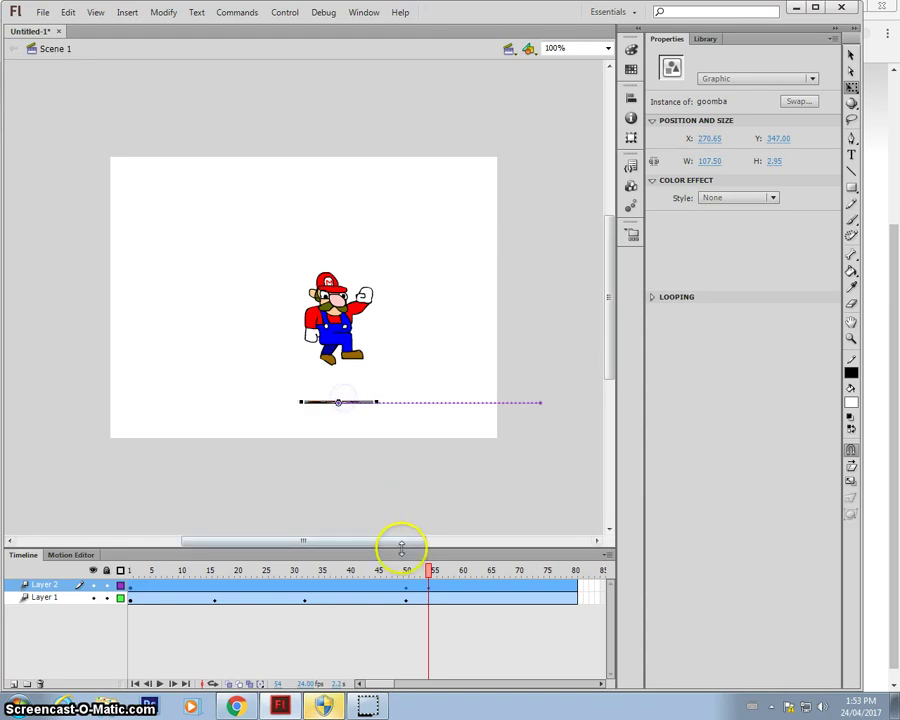
pyautogui.moveTo(426, 570); pyautogui.dragTo(361, 574)
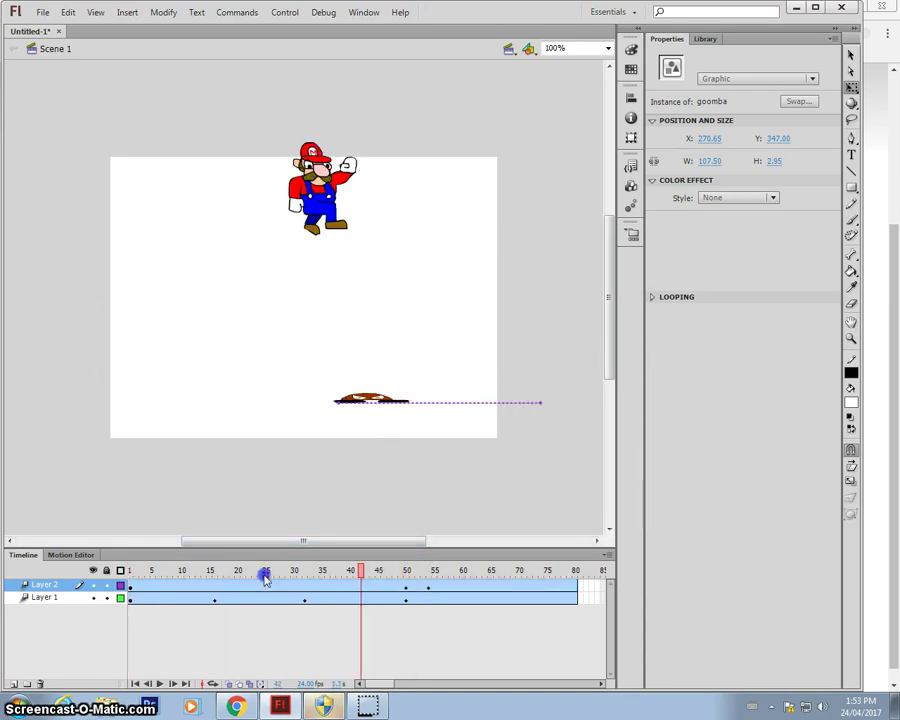
pyautogui.click(408, 582)
pyautogui.hotkey('ctrl', 'z')
pyautogui.hotkey('ctrl', 'z')
pyautogui.hotkey('ctrl', 'z')
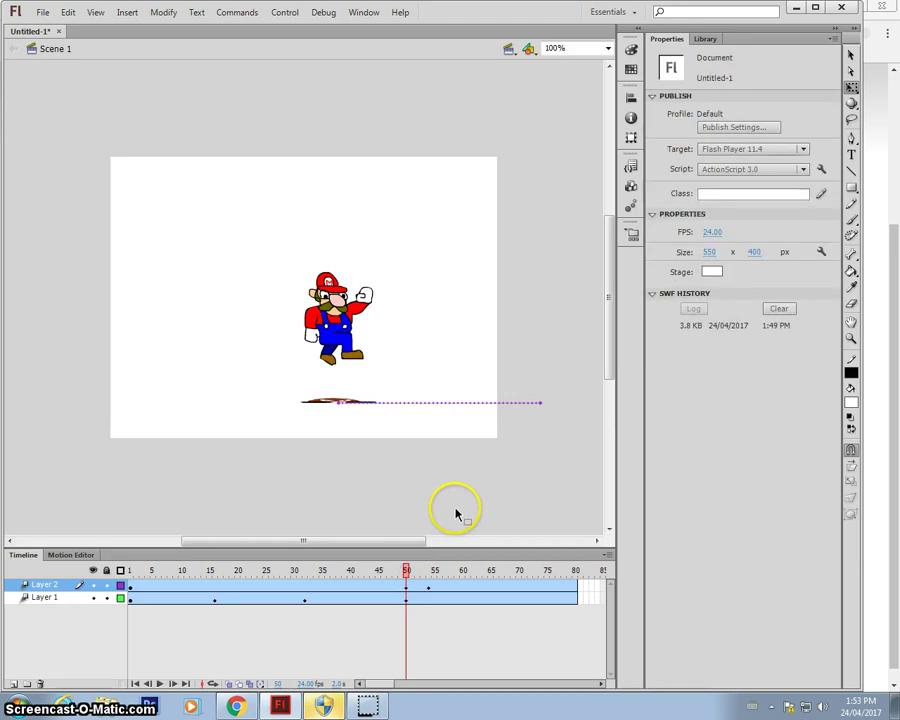
# - At frame 50, nudge the goomba's height and restore it to 52.95 px to record its full size in the keyframe
pyautogui.click(406, 571)
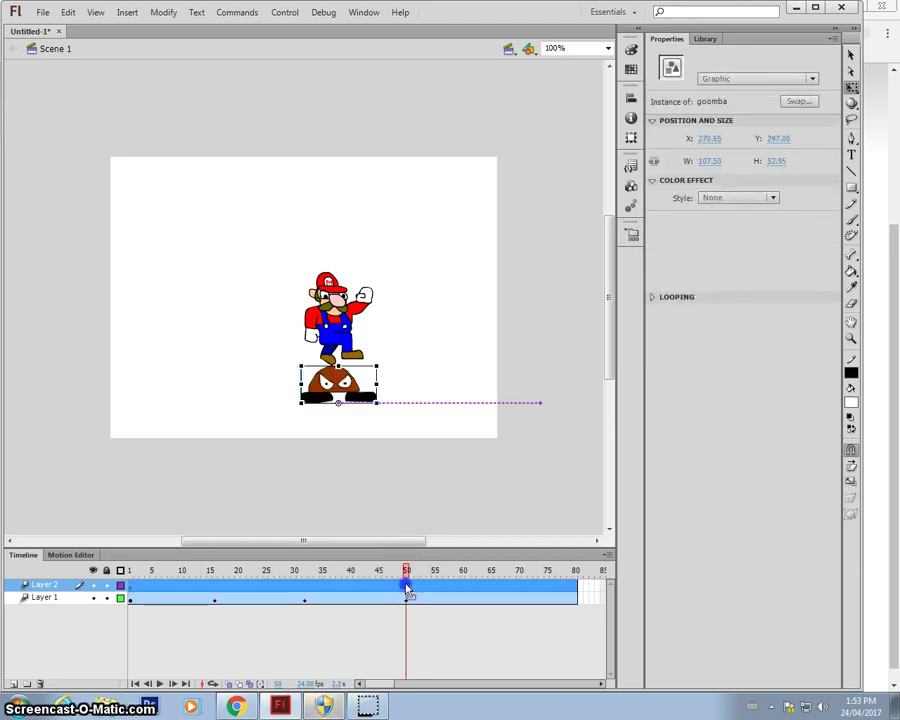
pyautogui.click(408, 585)
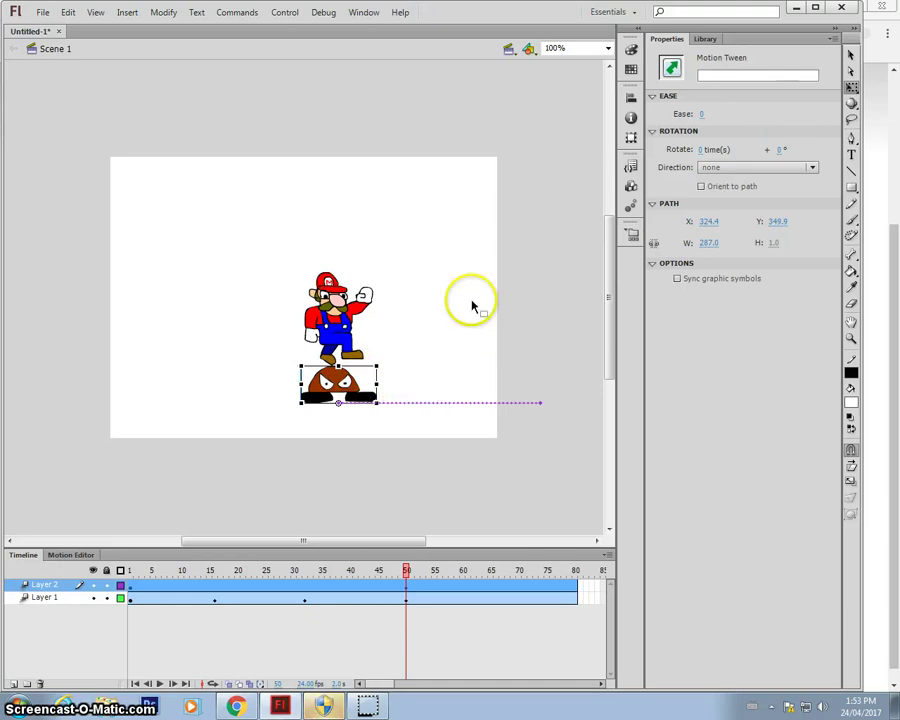
pyautogui.rightClick(342, 384)
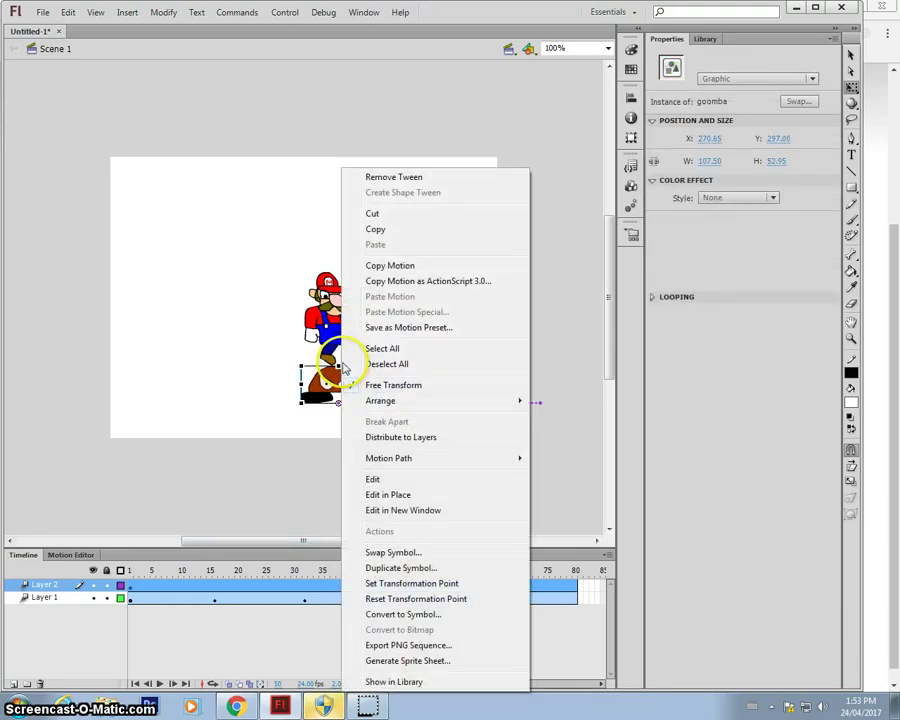
pyautogui.moveTo(398, 463)
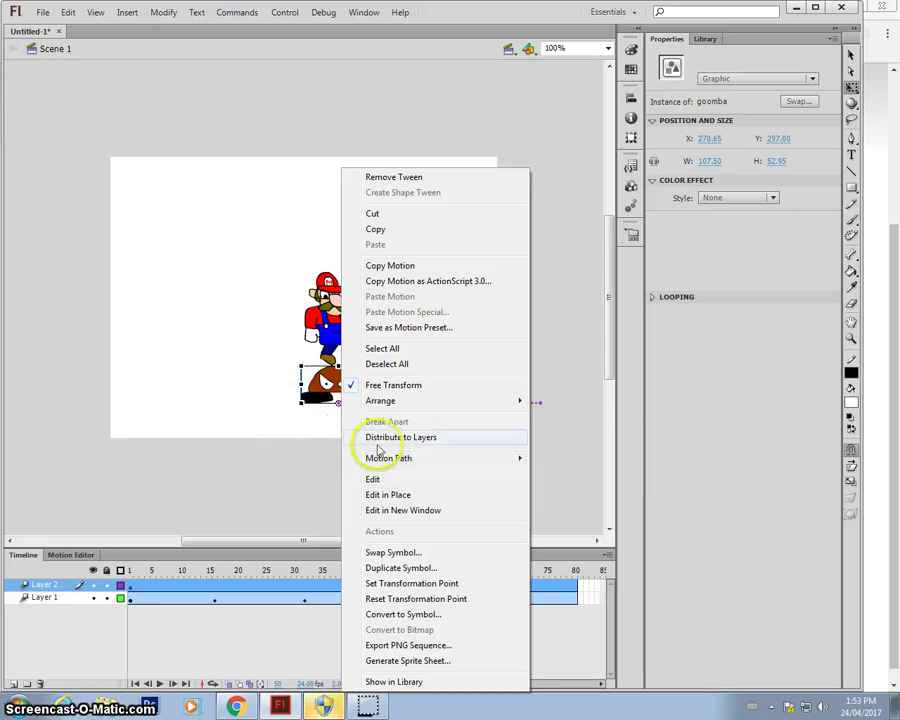
pyautogui.click(325, 377)
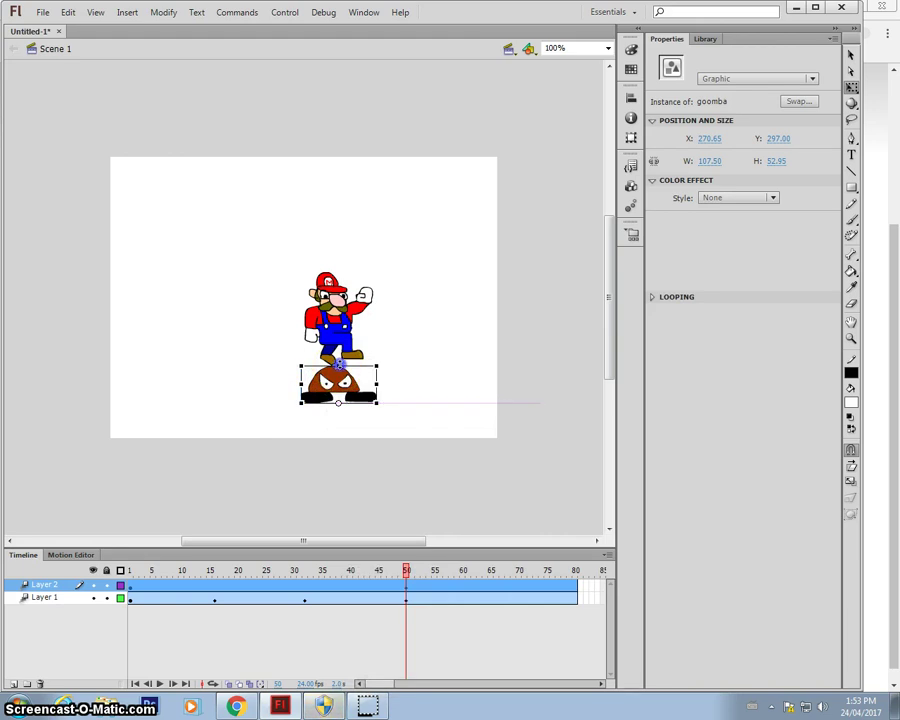
pyautogui.moveTo(340, 365); pyautogui.dragTo(339, 360)
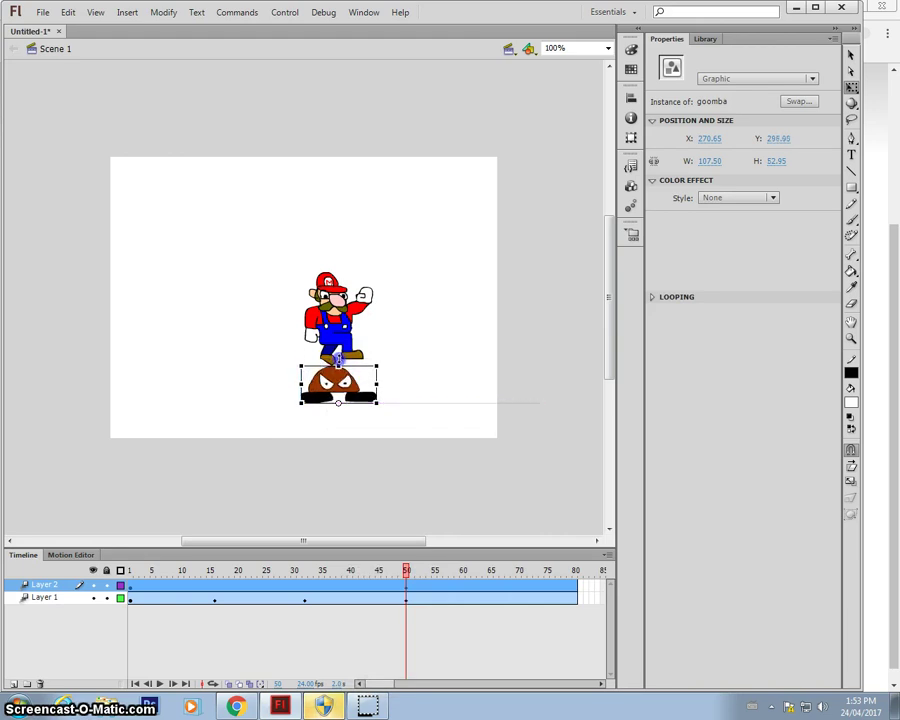
# - At frame 56, flatten the goomba vertically against the ground to a height of 2.95 px
pyautogui.click(438, 588)
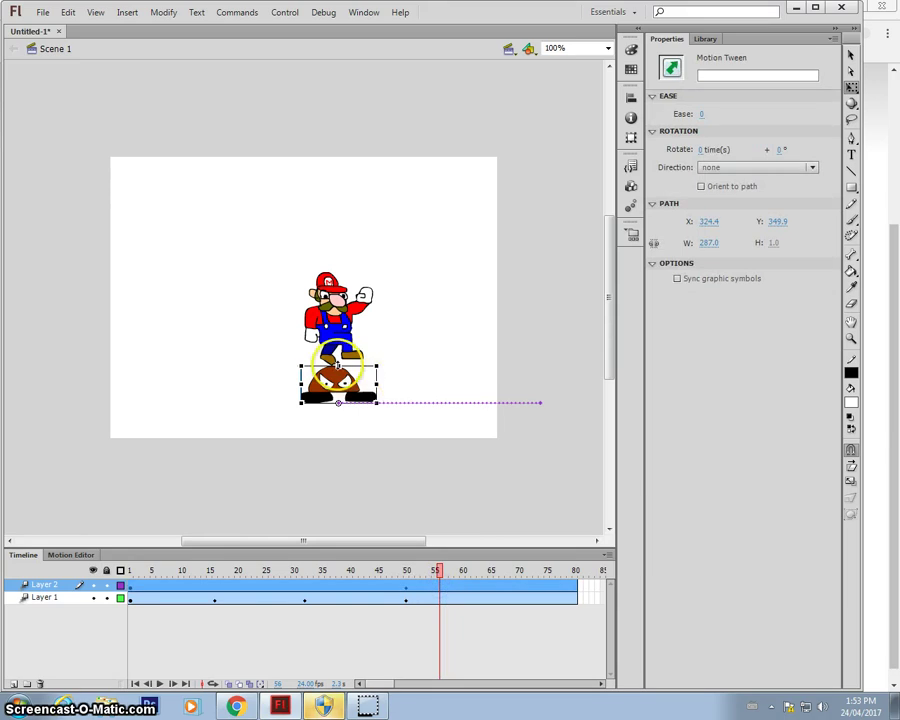
pyautogui.click(338, 365)
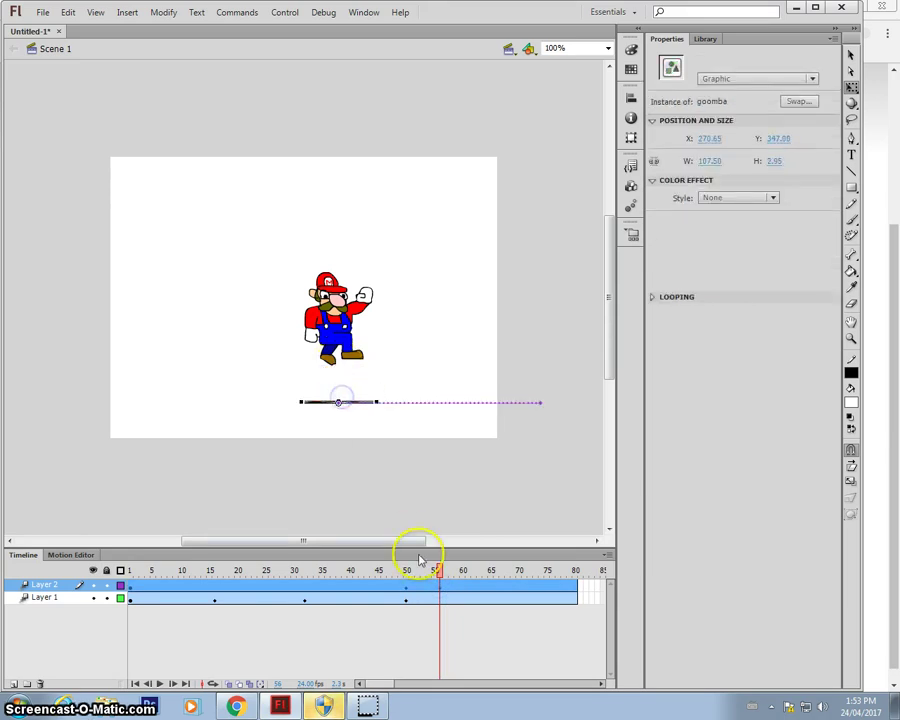
# - Scrub and play the animation to check the timing of the goomba's squash under Mario
pyautogui.moveTo(439, 573); pyautogui.dragTo(254, 571)
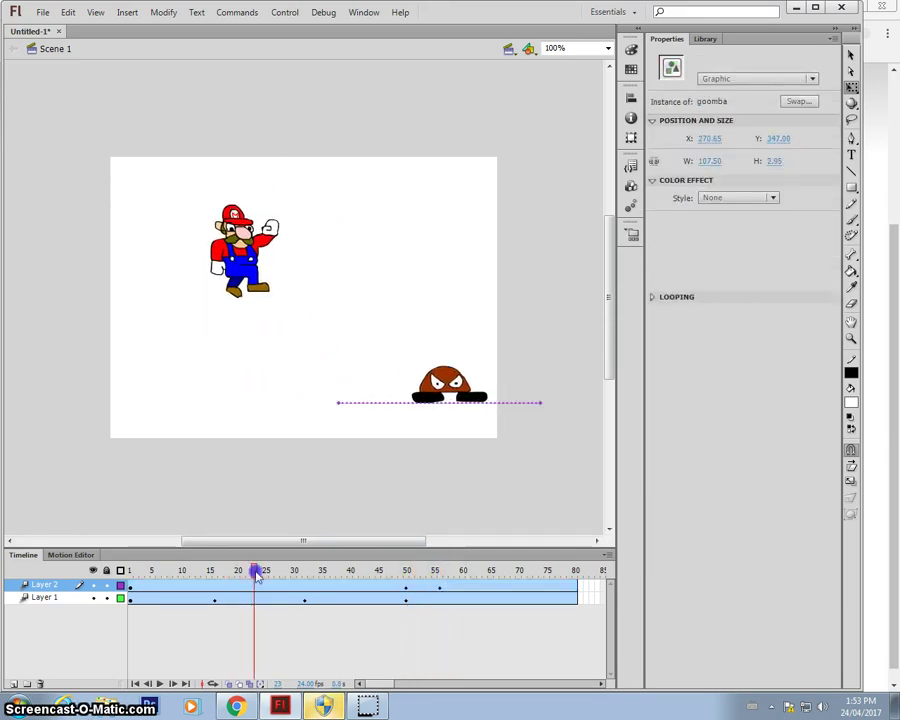
pyautogui.click(289, 588)
pyautogui.press('Return')
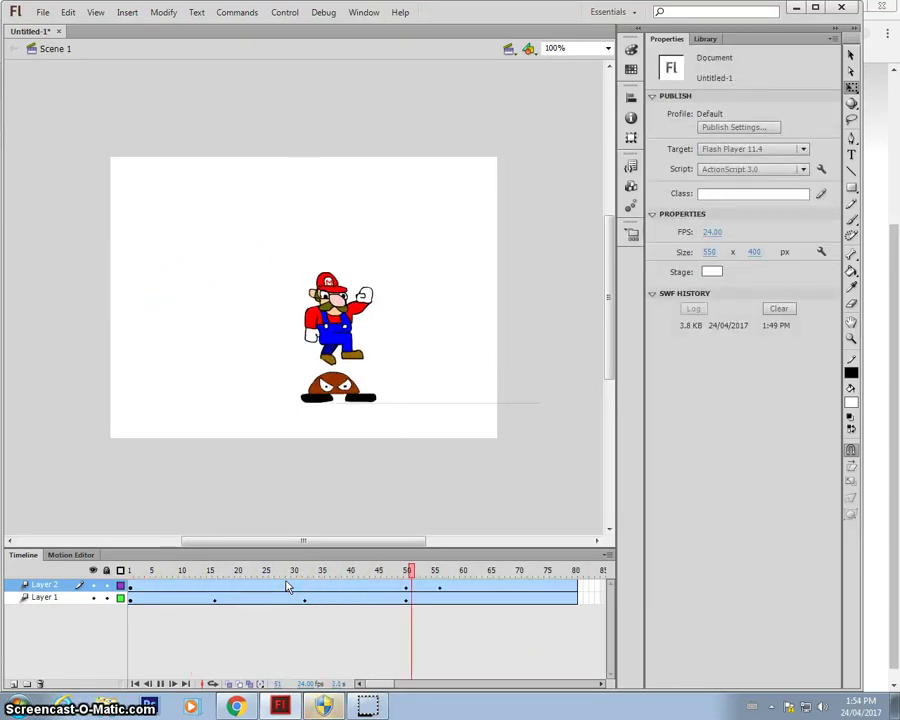
pyautogui.click(198, 551)
pyautogui.click(555, 597)
# - At frame 56, try lowering Mario onto the flattened goomba, to about Y 208.05
pyautogui.click(436, 570)
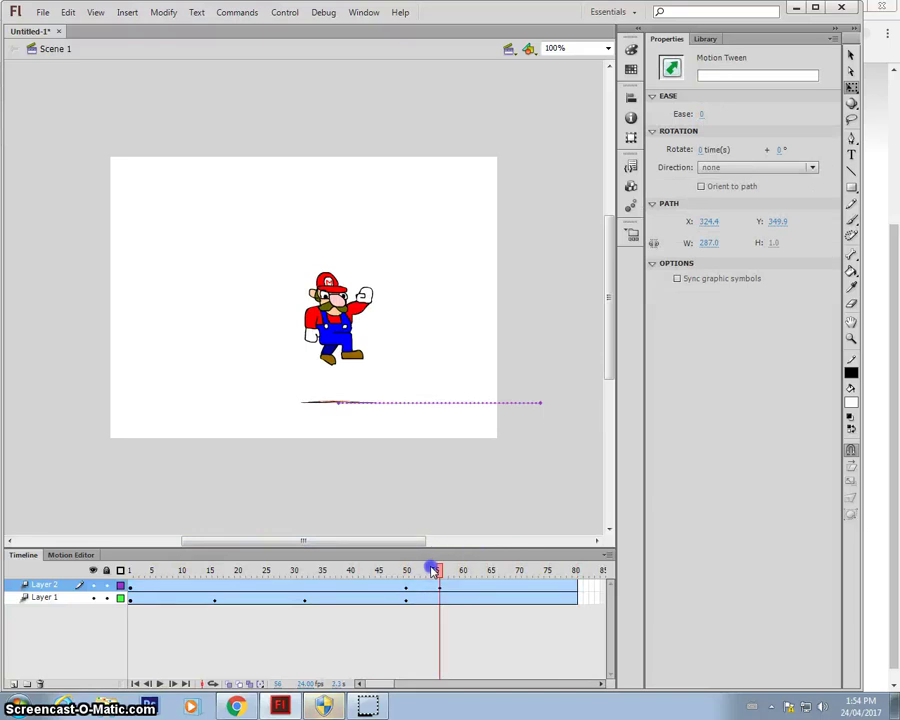
pyautogui.moveTo(439, 570); pyautogui.dragTo(436, 570)
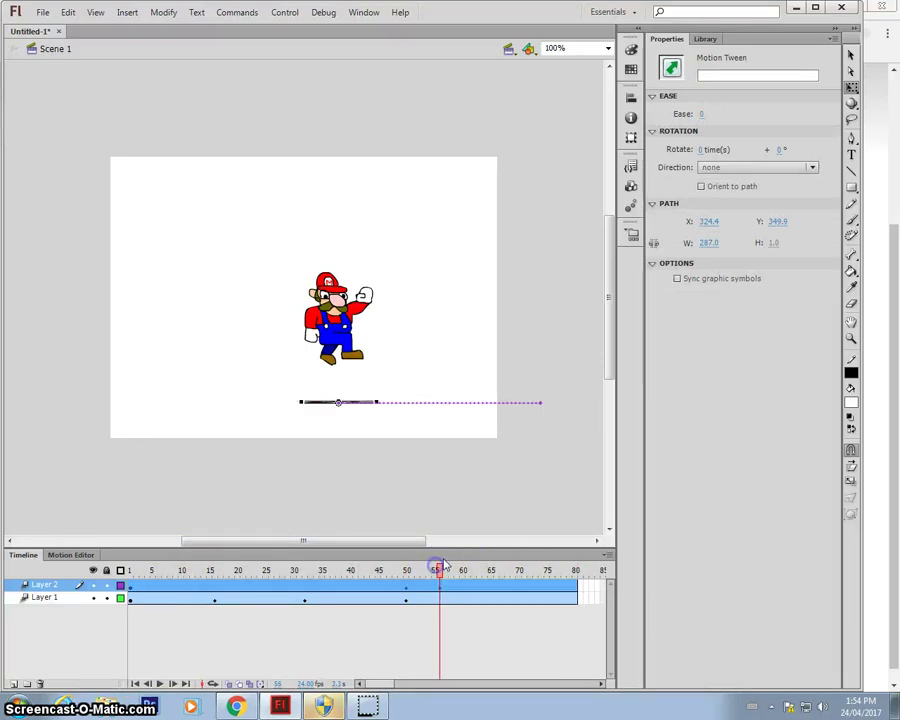
pyautogui.click(358, 321)
pyautogui.moveTo(342, 320); pyautogui.dragTo(345, 356)
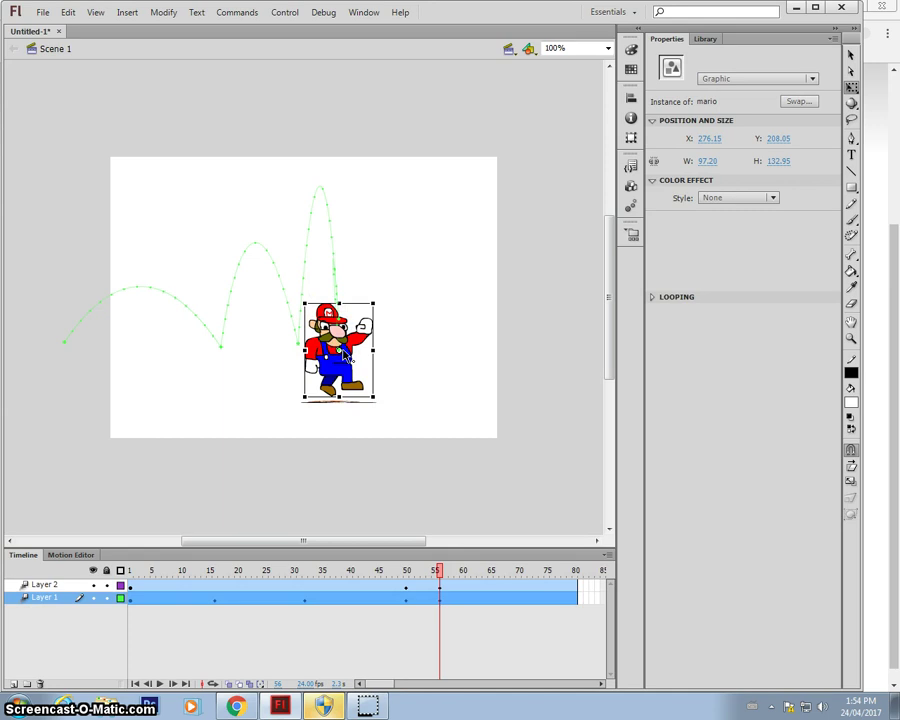
# - At frame 61, place Mario past the goomba at about X 435.15, Y 217, and try reshaping the arc of this last jump
pyautogui.moveTo(438, 570); pyautogui.dragTo(467, 571)
pyautogui.press('.')
pyautogui.press('.')
pyautogui.moveTo(344, 349); pyautogui.dragTo(452, 388)
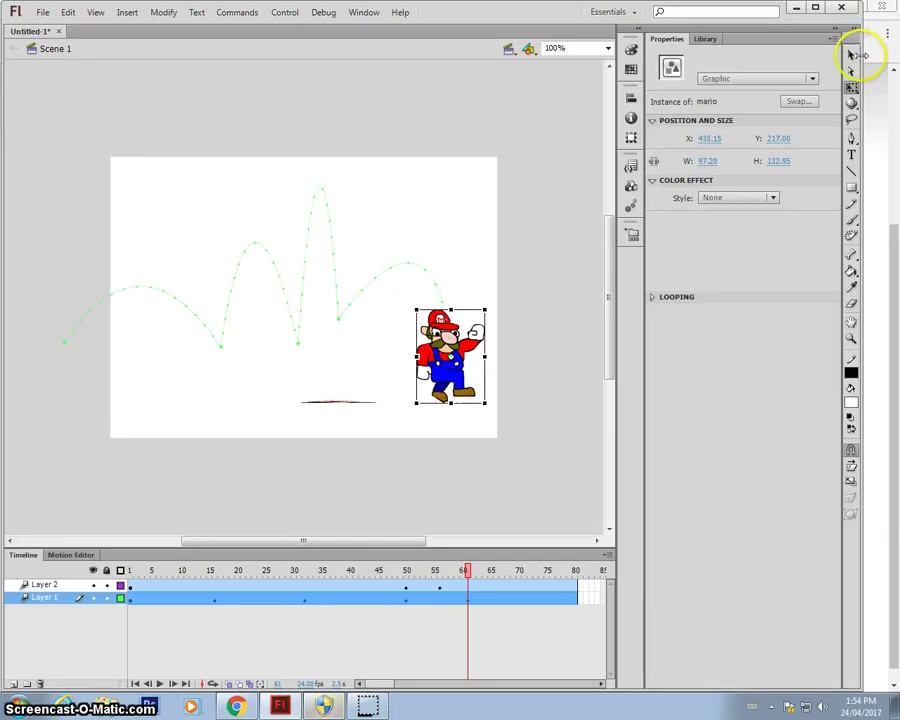
pyautogui.click(851, 55)
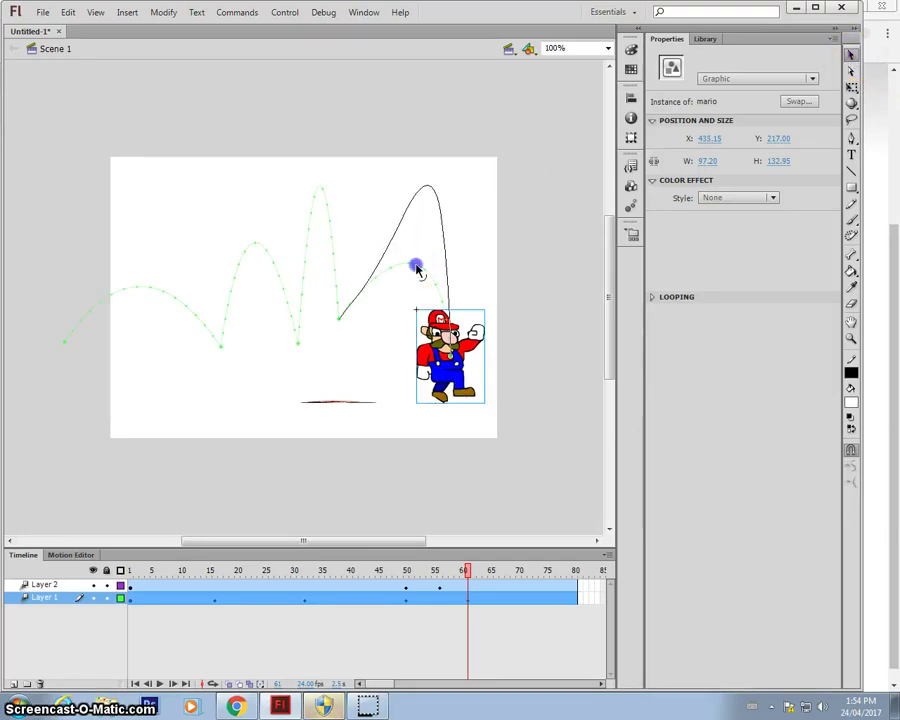
pyautogui.moveTo(418, 270); pyautogui.dragTo(432, 235)
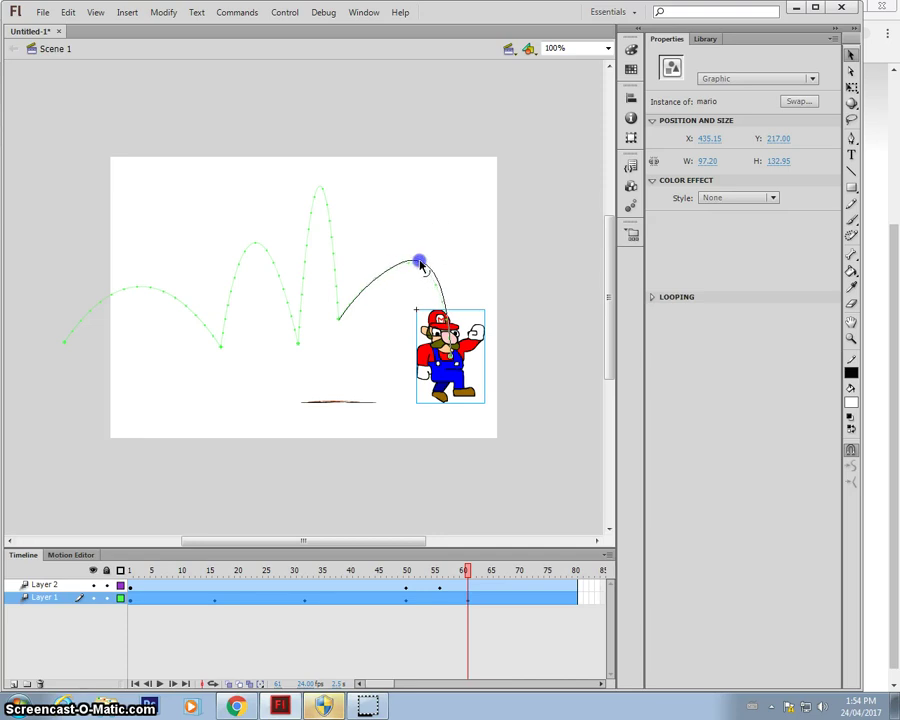
# - Move Mario's frame 61 position beyond the stage's right edge, at about X 558.15, Y 217, and bend the last jump's arc higher
pyautogui.moveTo(440, 368); pyautogui.dragTo(538, 357)
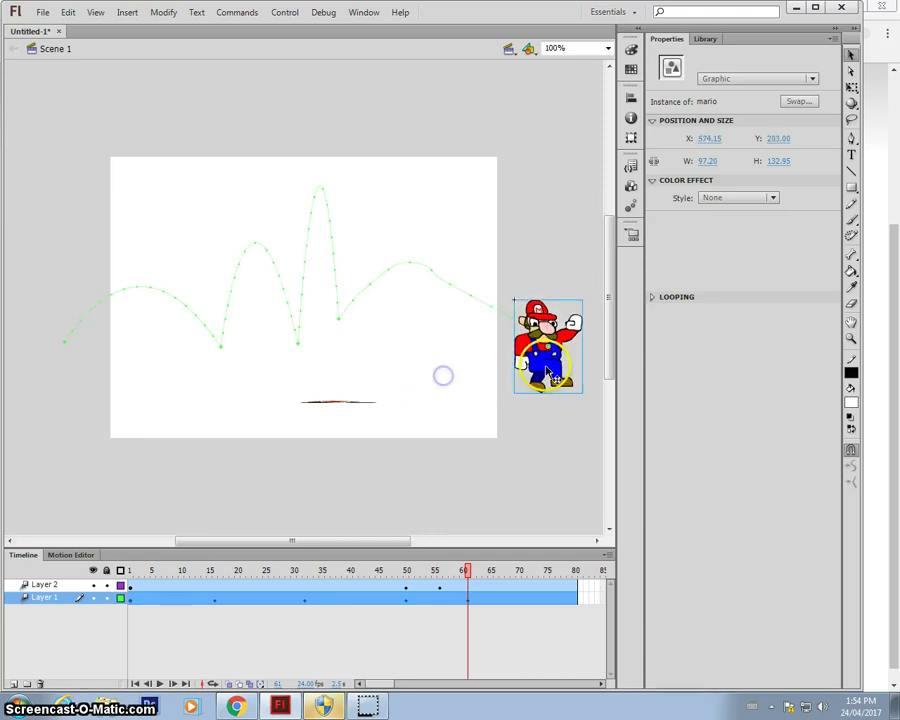
pyautogui.hotkey('ctrl', 'z')
pyautogui.moveTo(446, 377); pyautogui.dragTo(537, 385)
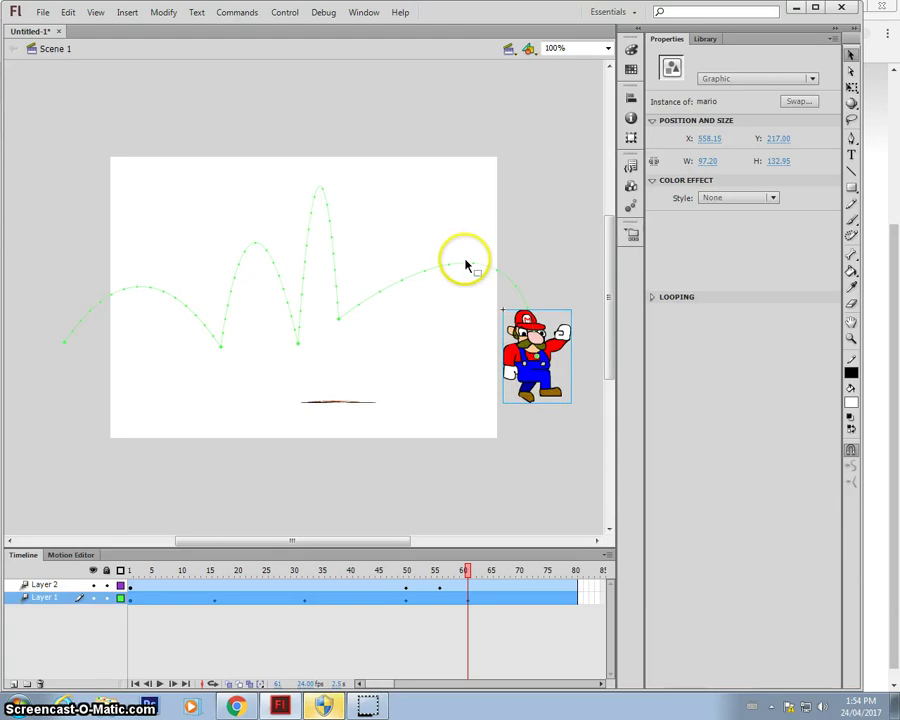
pyautogui.moveTo(466, 268); pyautogui.dragTo(476, 240)
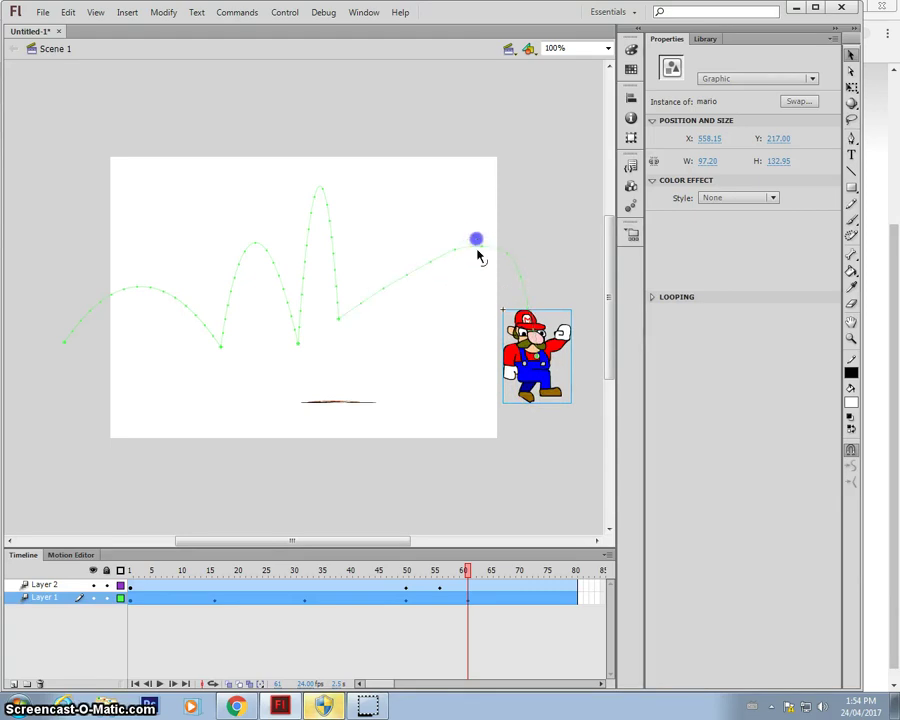
# - Play the animation on the stage, test the movie in a preview window, and close the preview
pyautogui.press('Return')
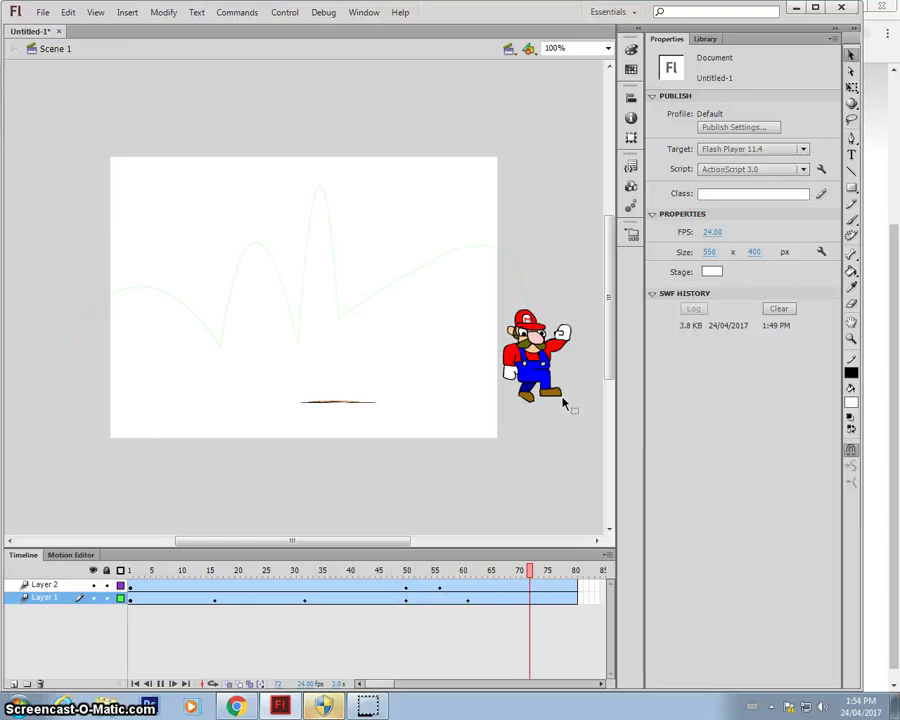
pyautogui.click(569, 401)
pyautogui.hotkey('ctrl', 'Return')
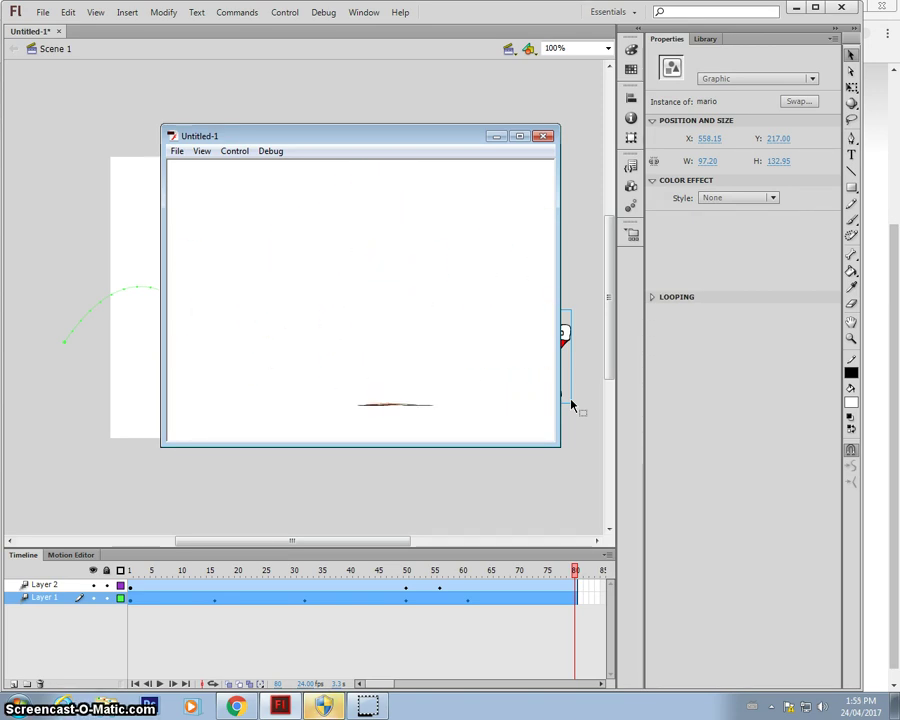
pyautogui.click(544, 139)
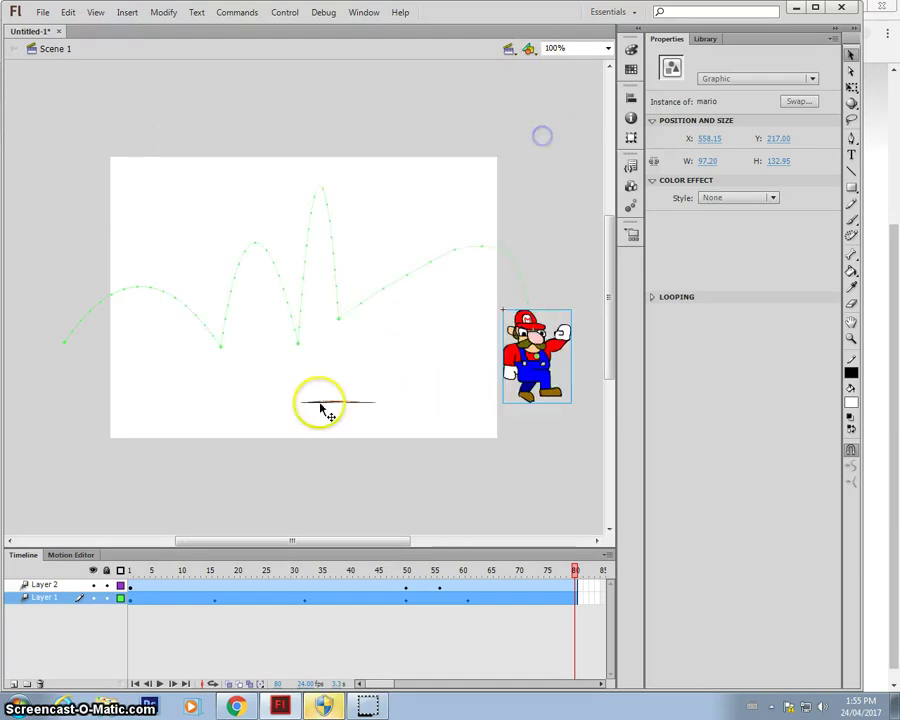
# - Scrub and replay the middle of the timeline to review Mario's hops and the squashing of the goomba
pyautogui.click(220, 571)
pyautogui.press('Return')
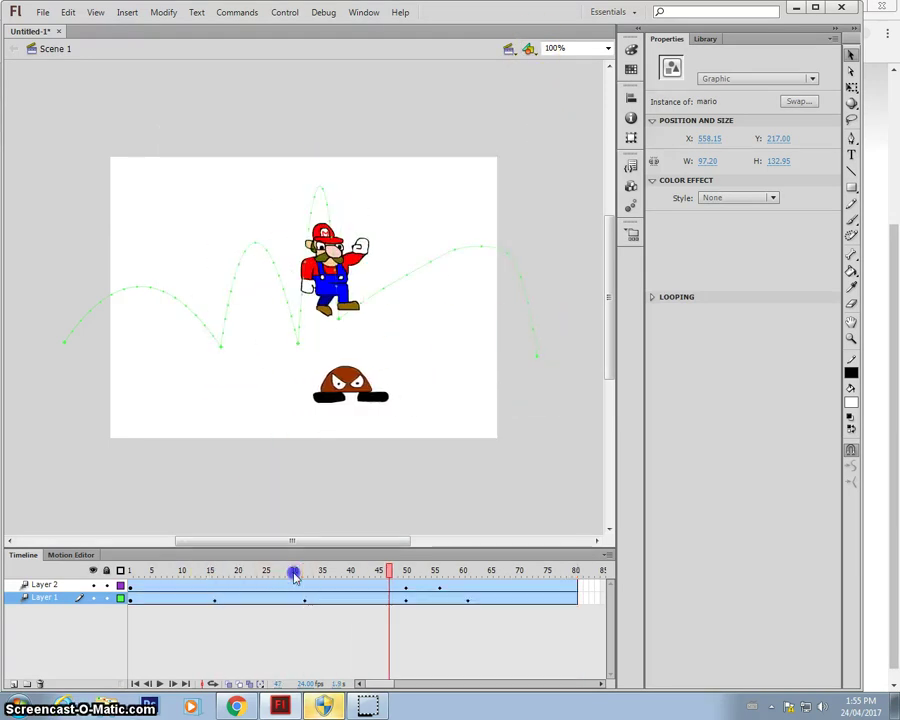
pyautogui.moveTo(294, 573); pyautogui.dragTo(333, 582)
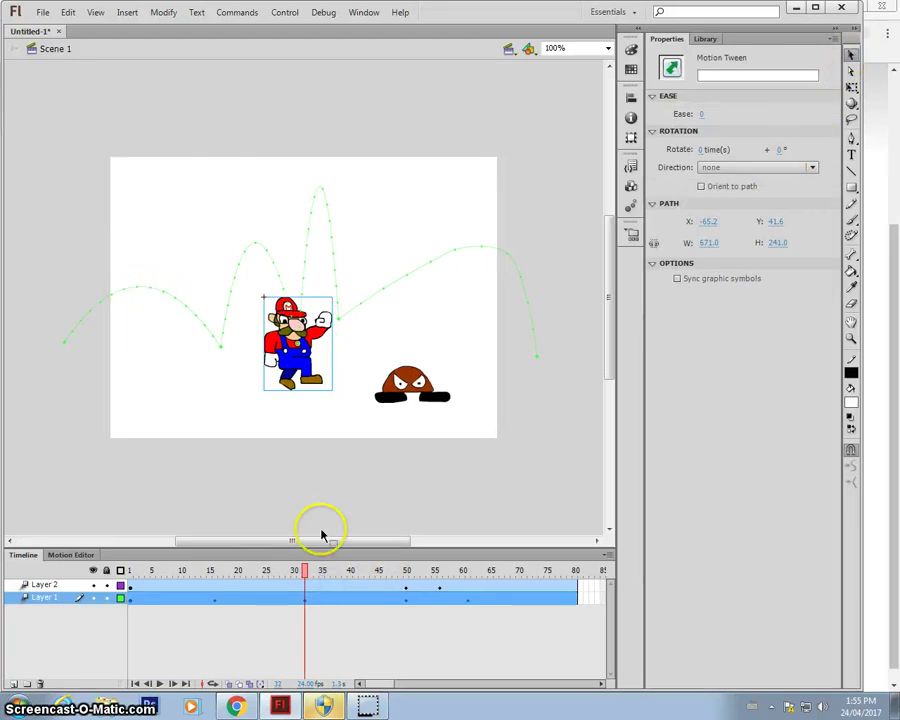
pyautogui.press('Return')
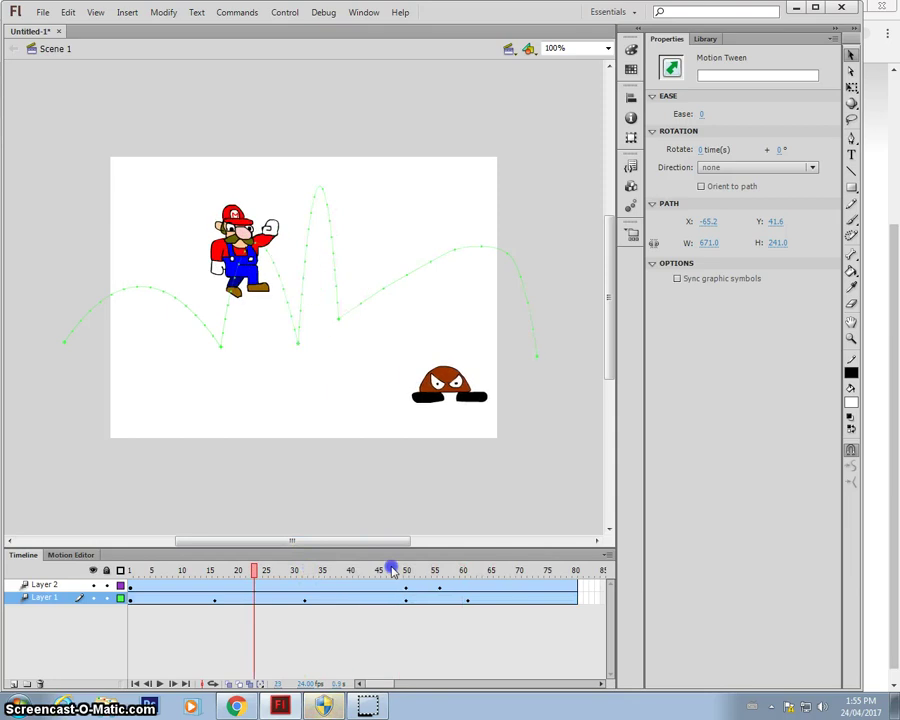